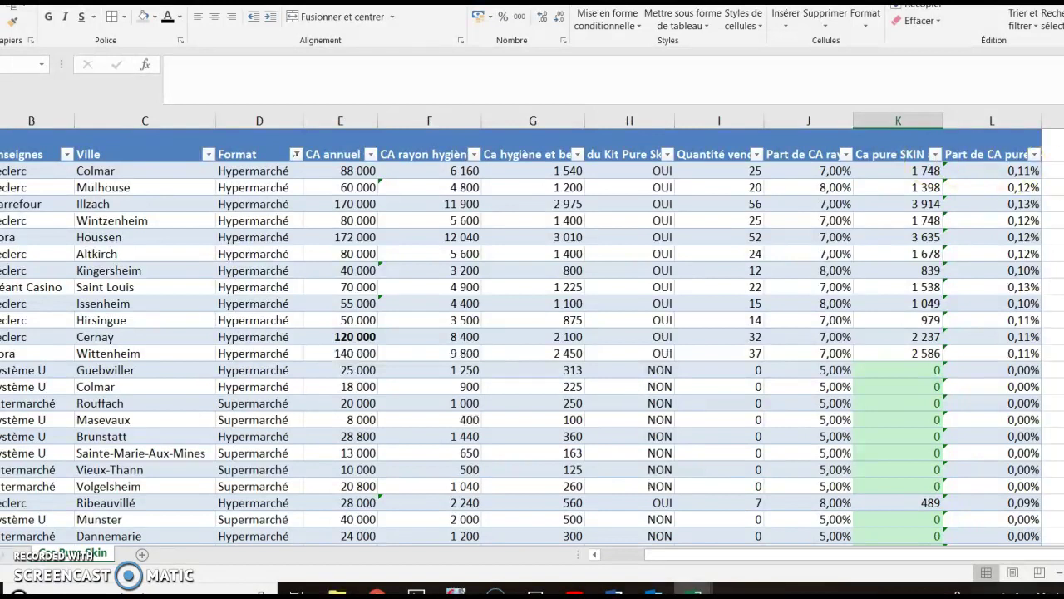
- Filter column H to show only stores marked OUI for the Pure Skin kit
scroll(532, 340, "down", 2)
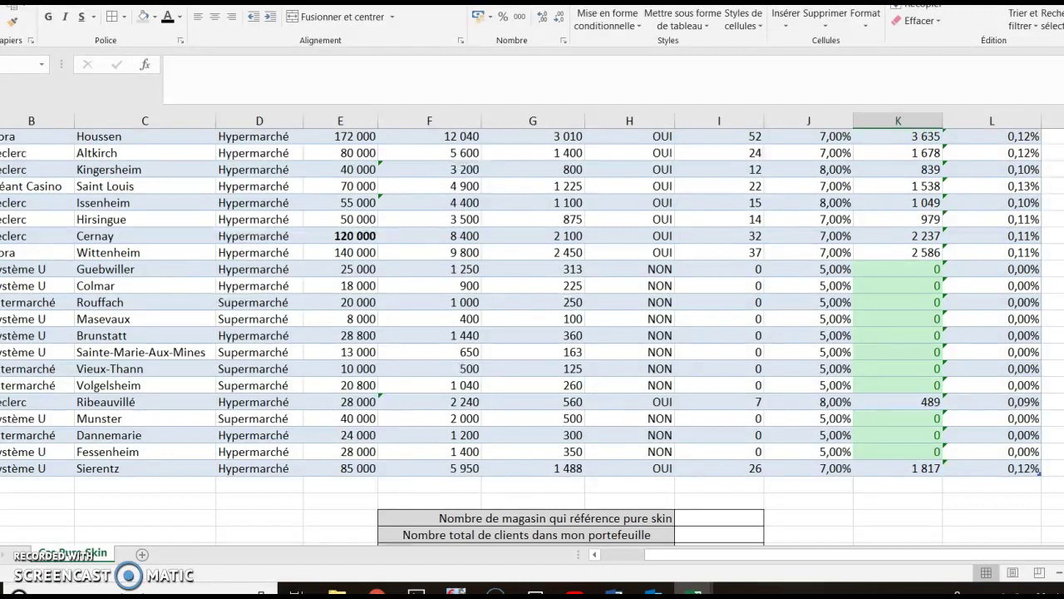
scroll(532, 336, "up", 1)
scroll(532, 336, "up", 1)
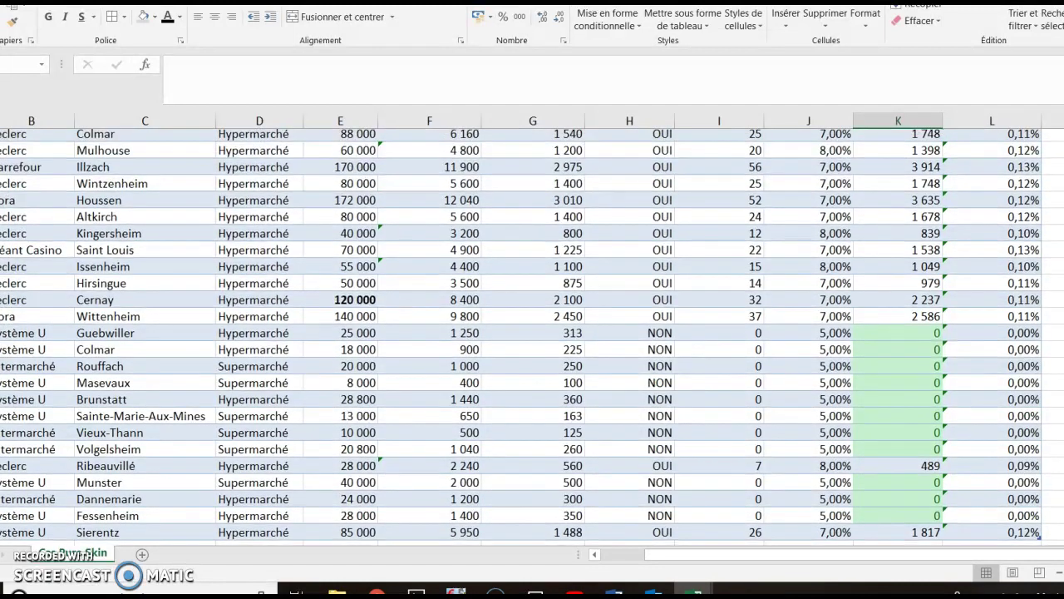
scroll(532, 336, "up", 1)
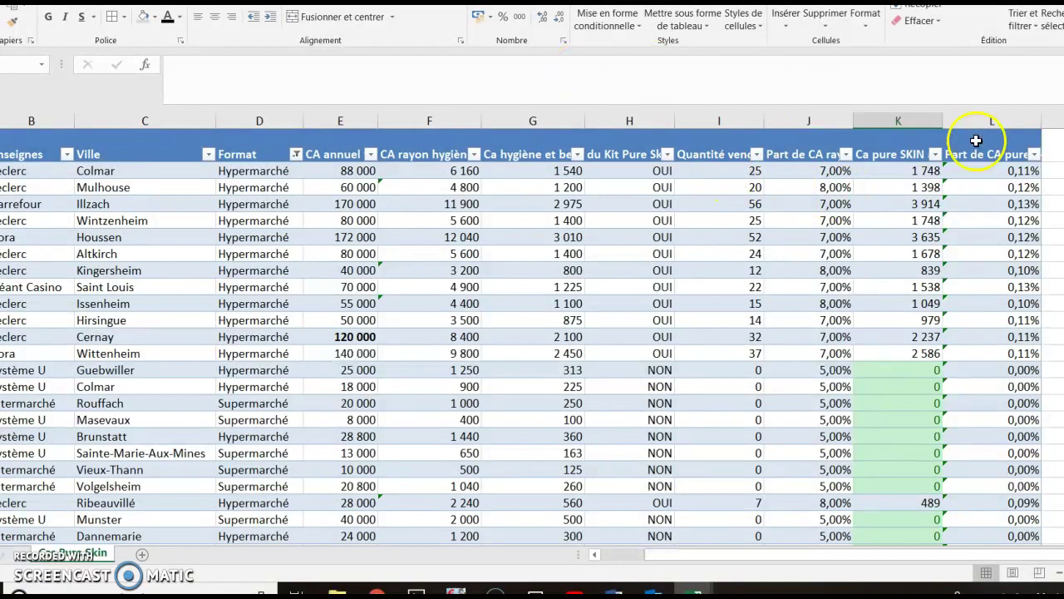
left_click(668, 155)
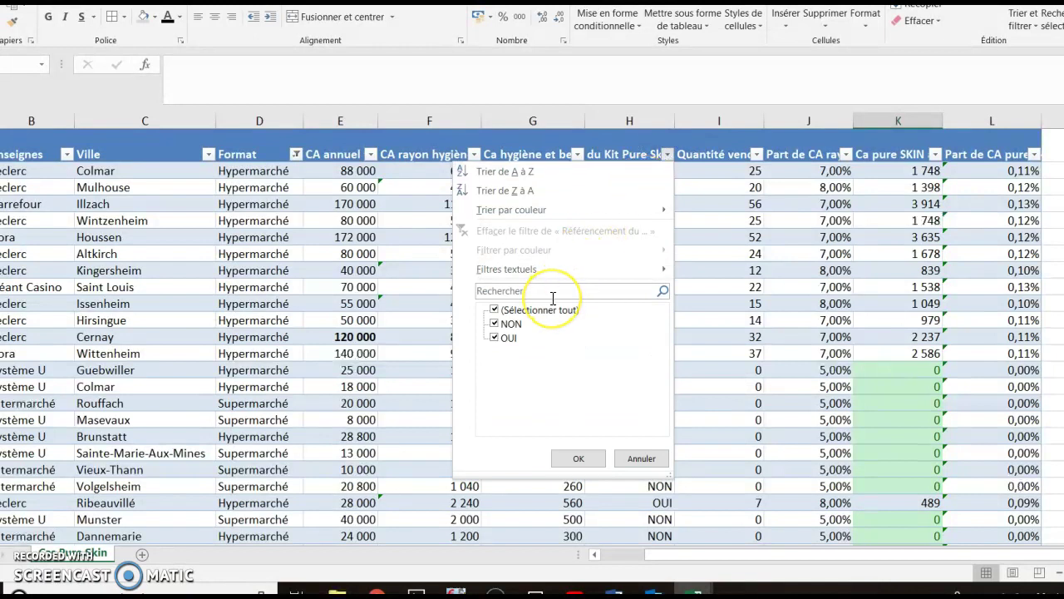
left_click(517, 325)
left_click(495, 324)
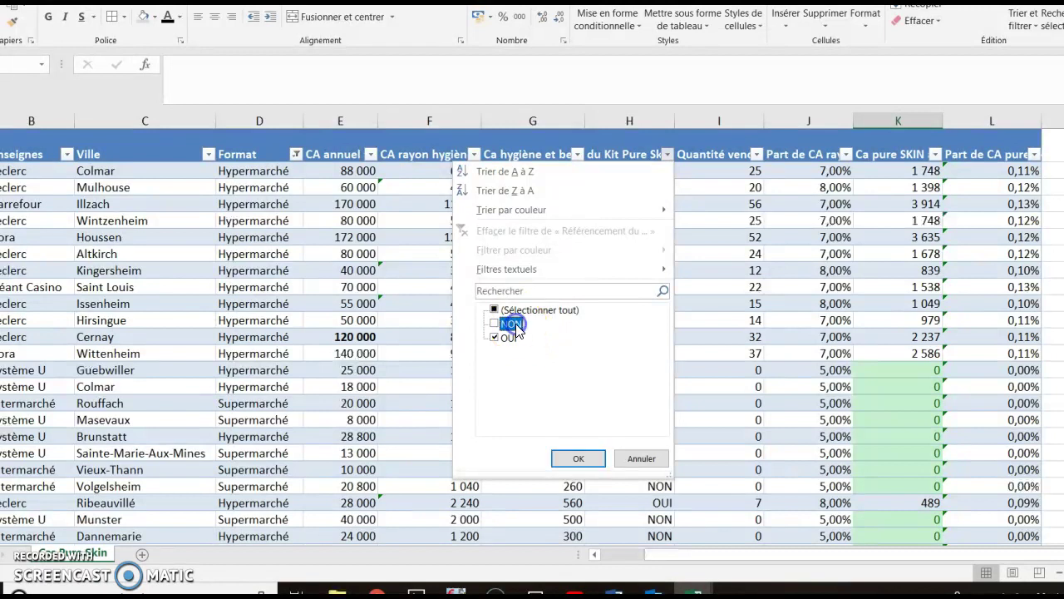
left_click(579, 460)
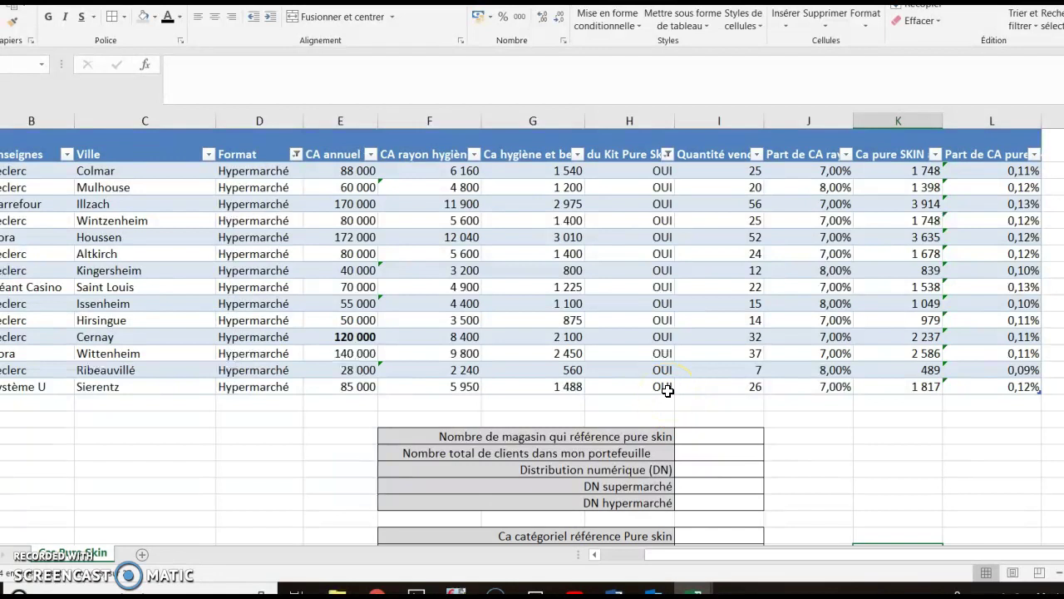
- Count the OUI stores and enter 14 in I31 as the referencing store count
left_click(668, 390)
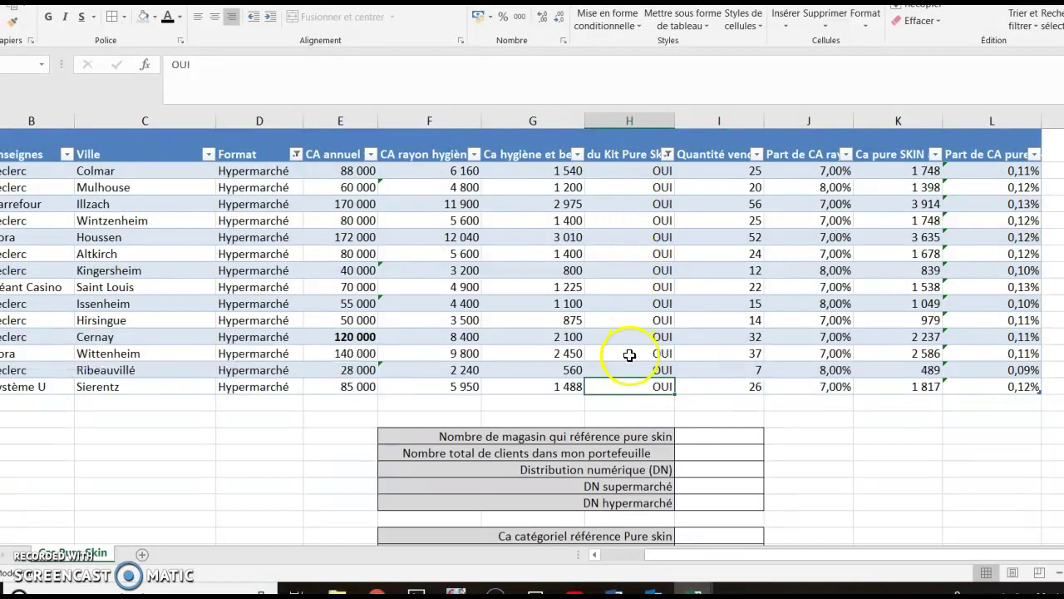
left_click(769, 451)
mouse_move(641, 177)
left_mouse_down()
mouse_move(641, 332)
mouse_move(654, 378)
left_mouse_up()
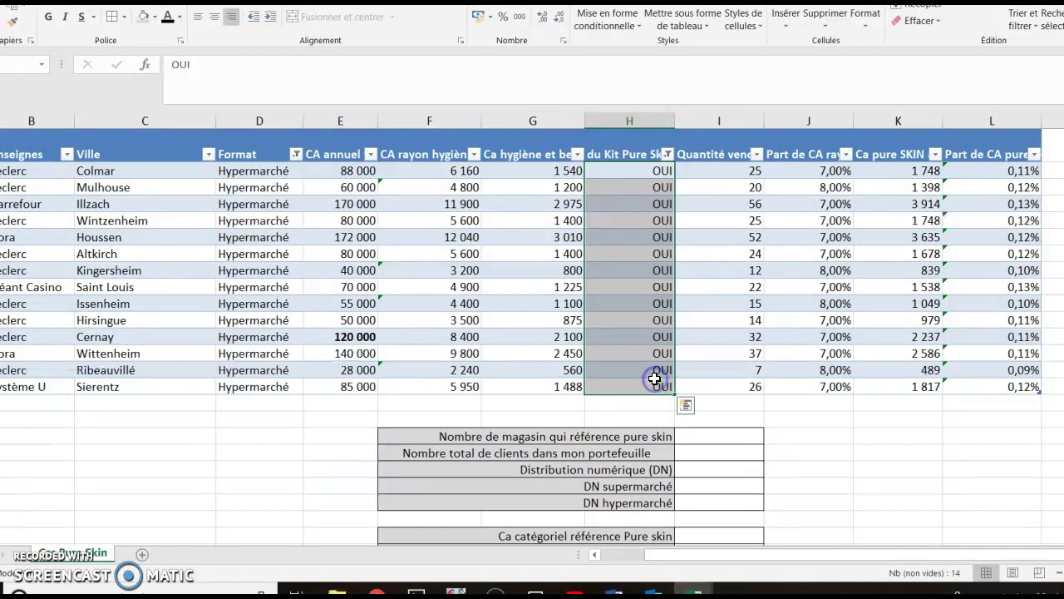
right_click(957, 579)
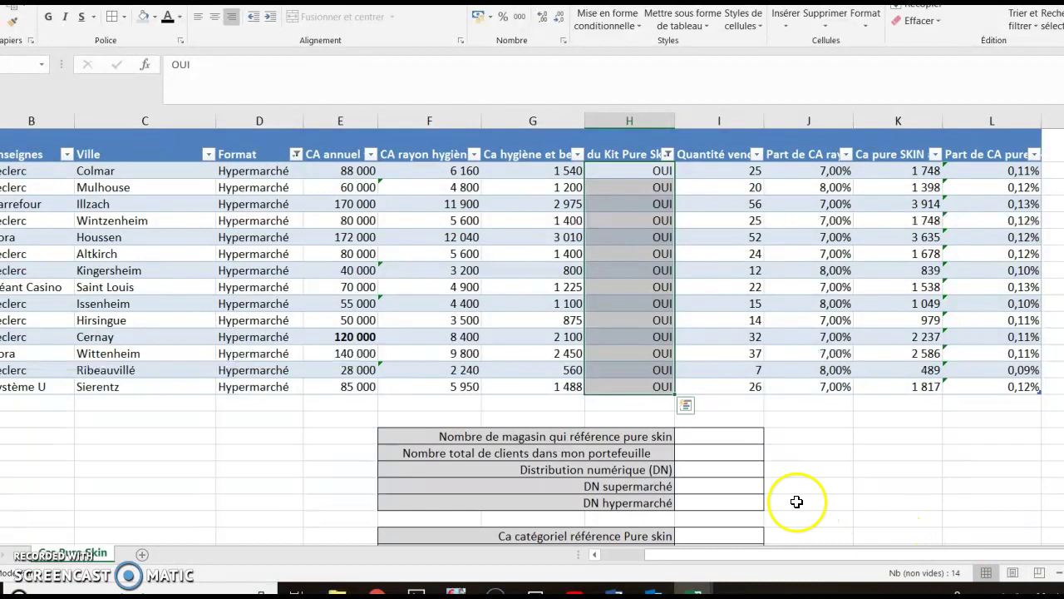
left_click(714, 434)
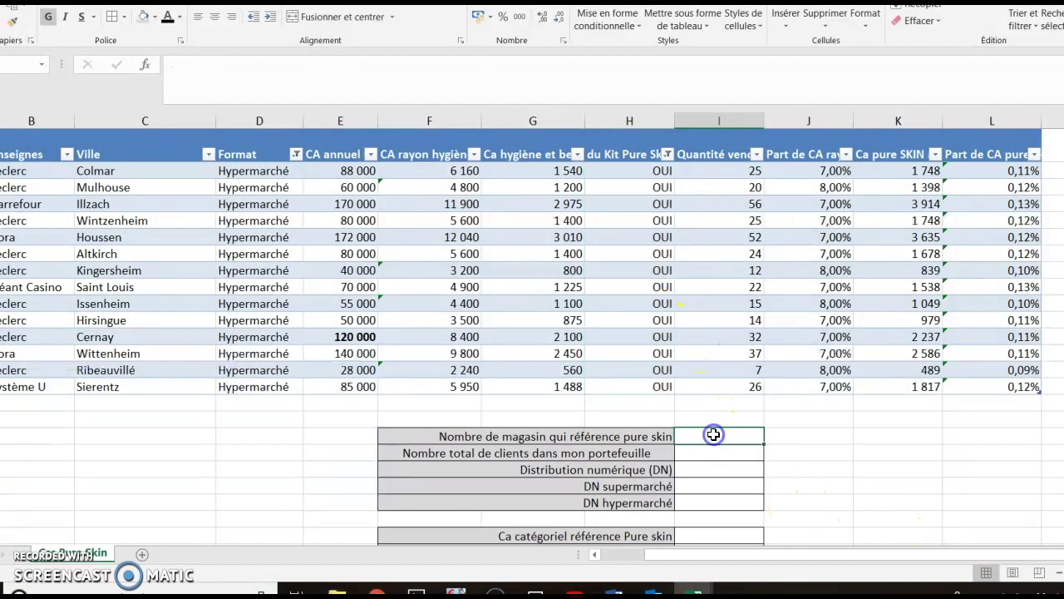
type("14")
key("Return")
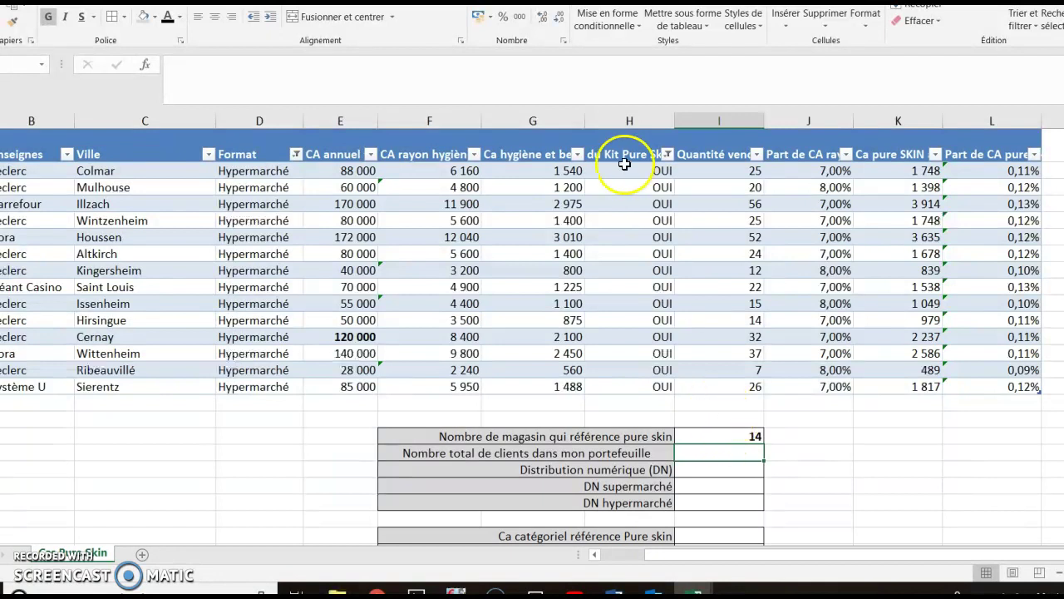
- Re-include the NON stores in the column H filter so every store shows
left_click(667, 153)
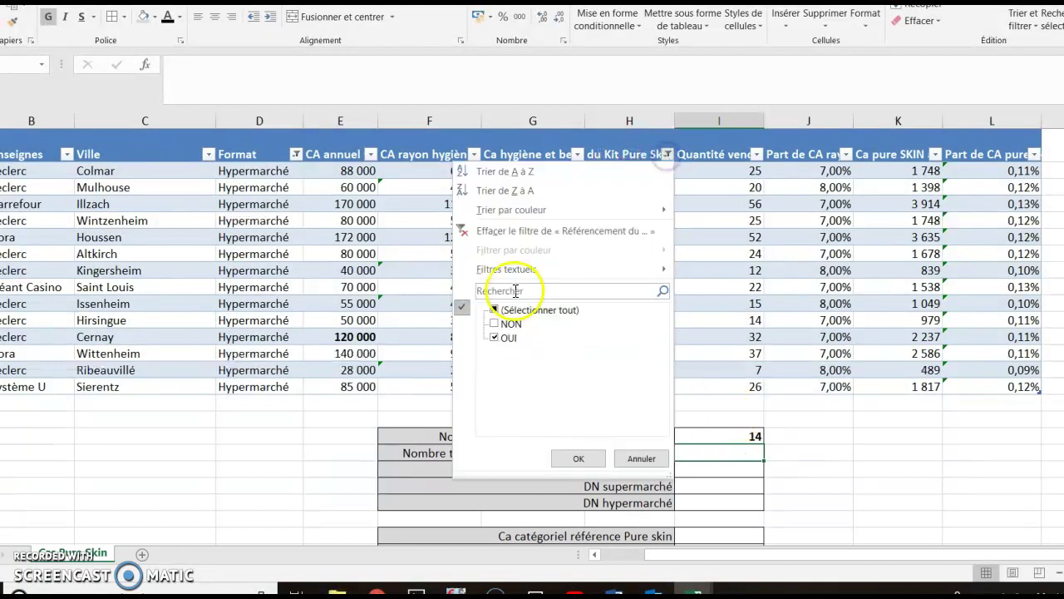
left_click(510, 324)
left_click(596, 460)
- Count the column H entries and enter 25 in I32 as total portfolio clients
mouse_move(629, 171)
left_mouse_down()
mouse_move(649, 586)
mouse_move(636, 436)
mouse_move(636, 453)
left_mouse_up()
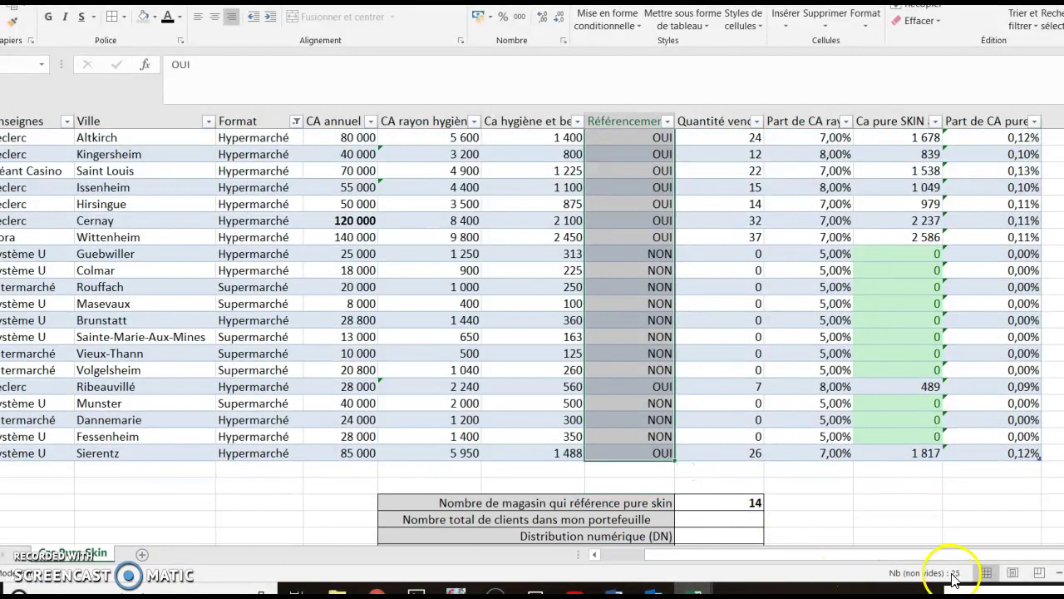
left_click(763, 534)
left_click(732, 519)
type("25")
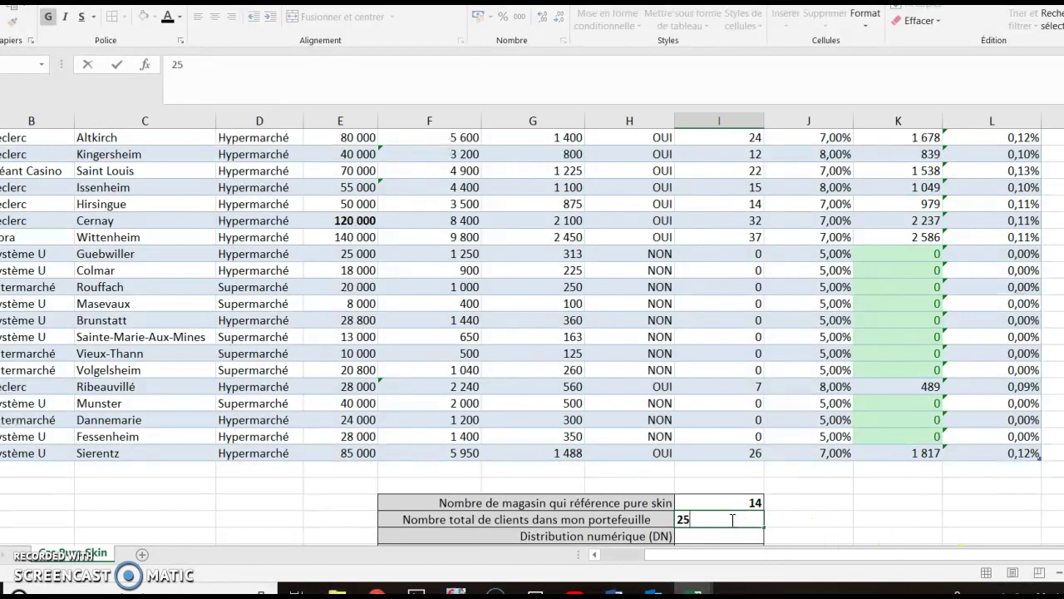
key("Return")
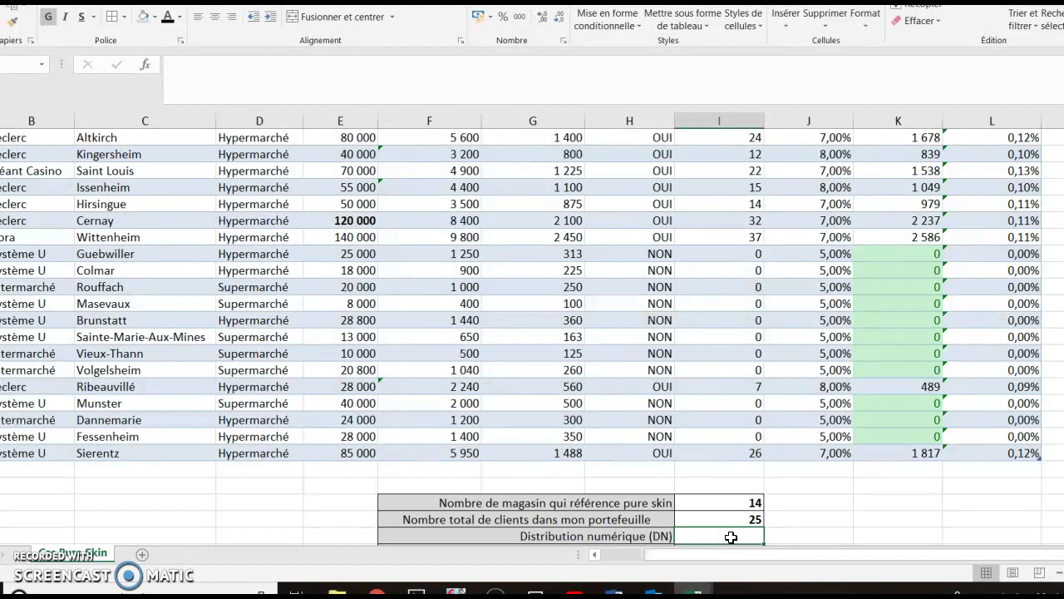
- Enter =I31/I32 in I33 so the numeric distribution shows 56,00%
type("=")
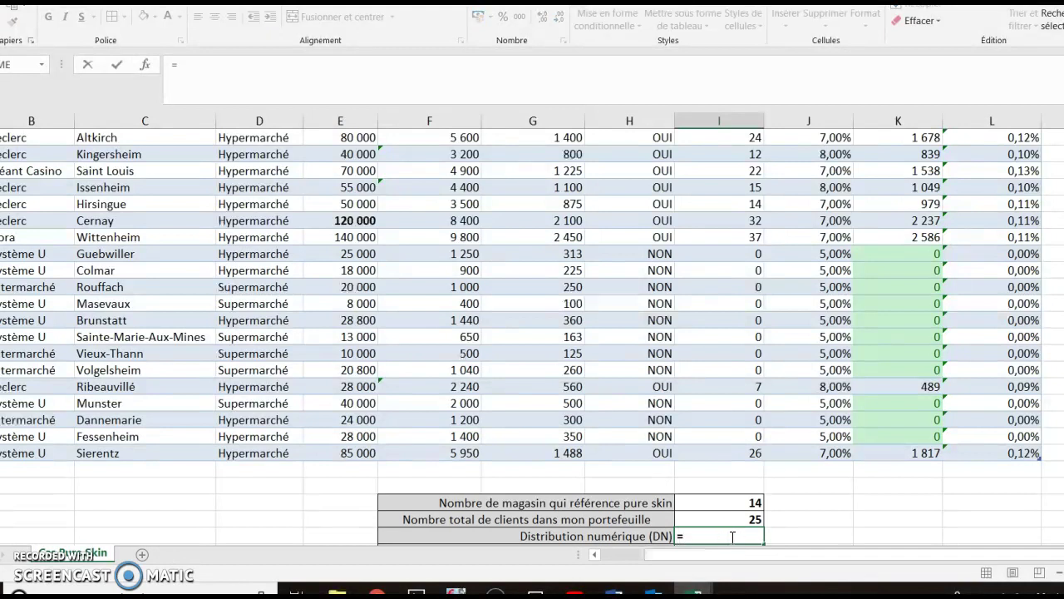
left_click(723, 503)
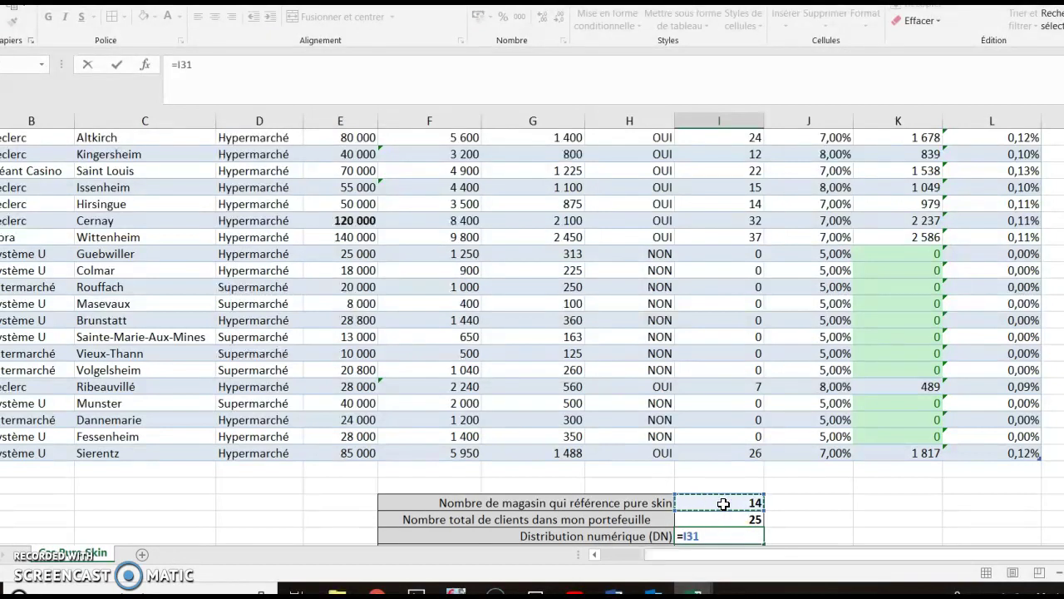
left_click(712, 513)
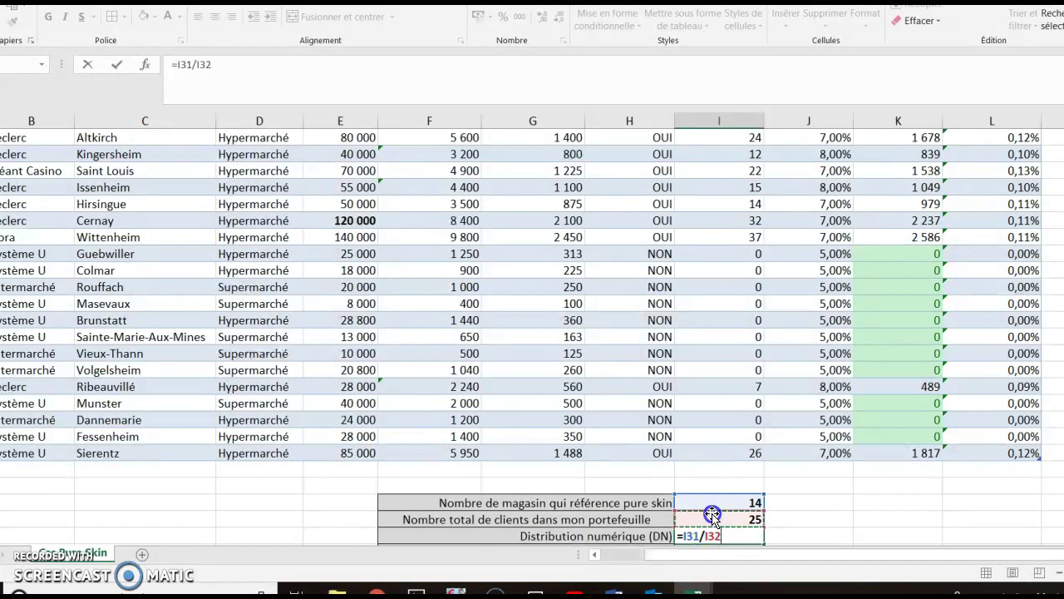
key("Return")
key("Return")
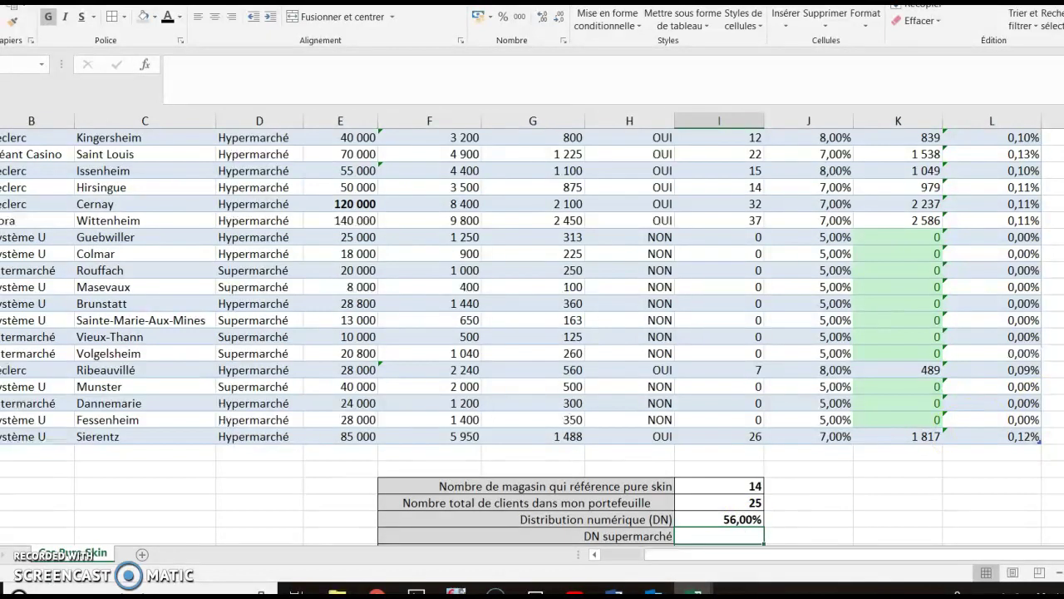
- Filter Format to Supermarché only and enter 0% as the supermarket numeric distribution
scroll(532, 332, "up", 3)
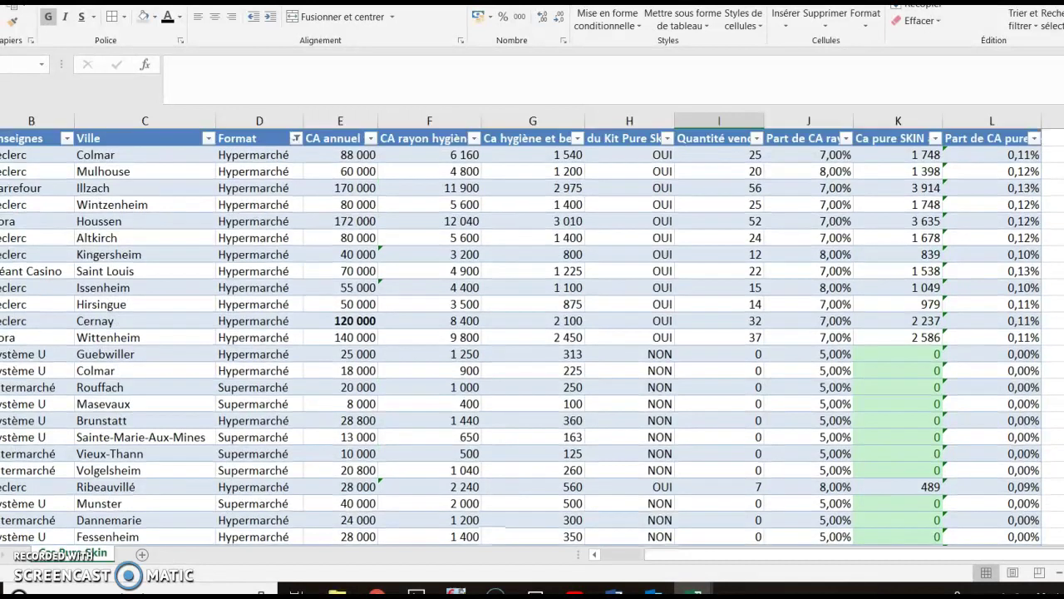
left_click(296, 154)
left_click(166, 338)
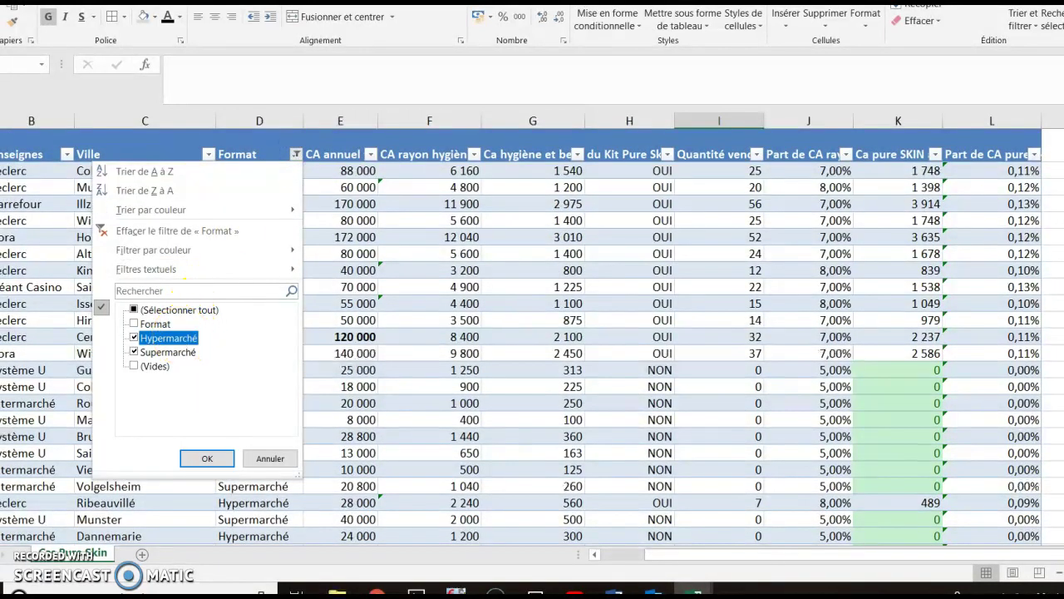
left_click(210, 460)
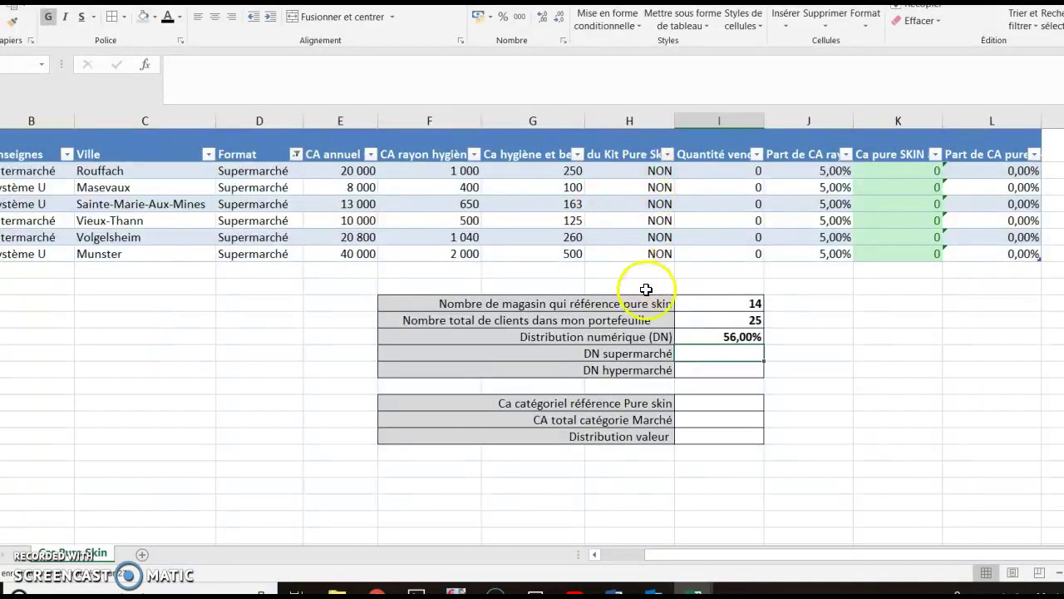
type("0")
key("Return")
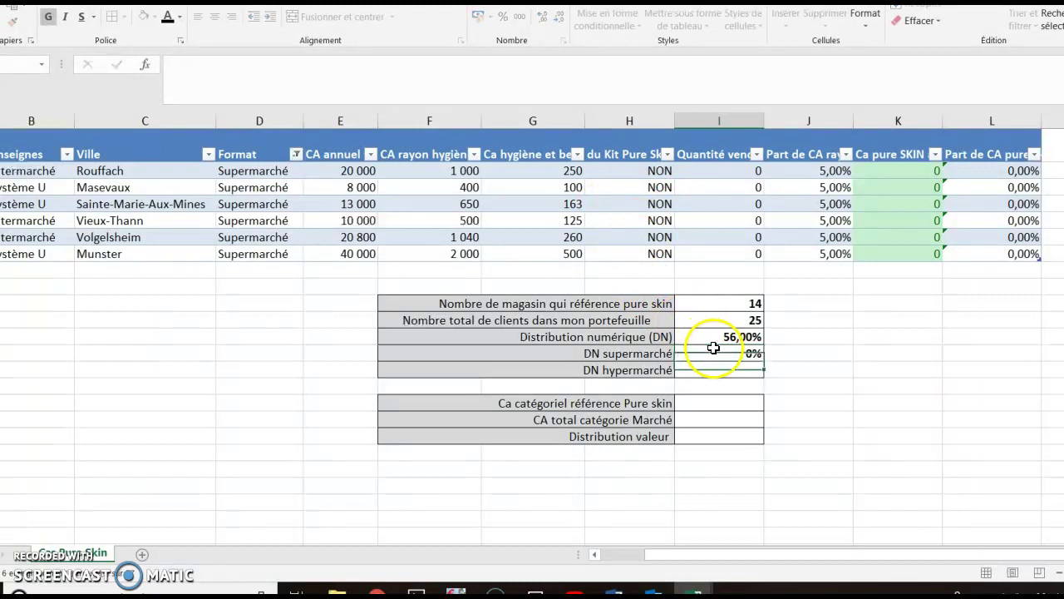
- Switch the Format filter to list only Hypermarché stores
left_click(295, 154)
left_click(188, 338)
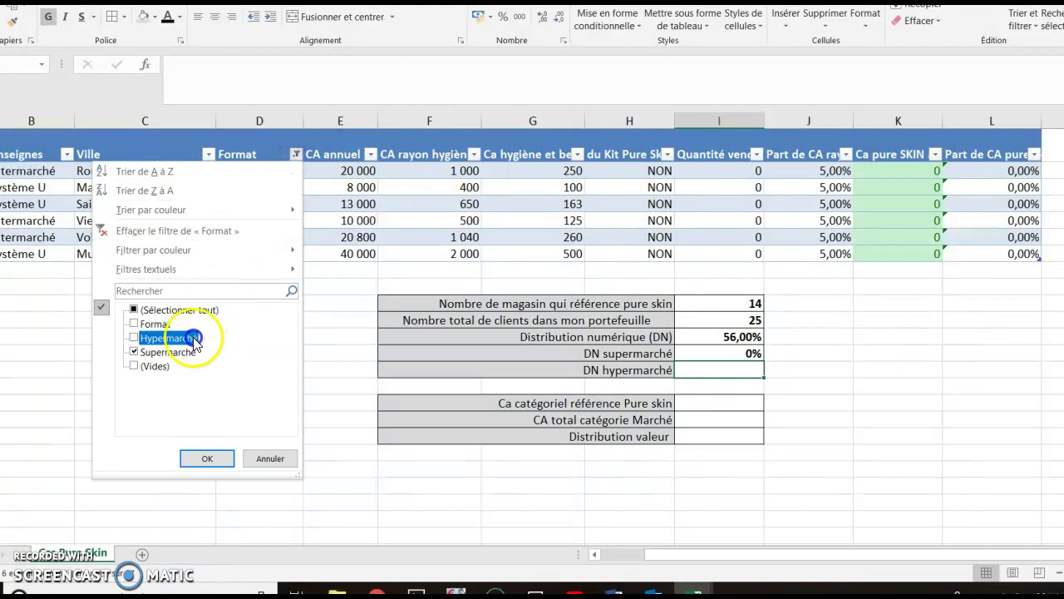
left_click(190, 351)
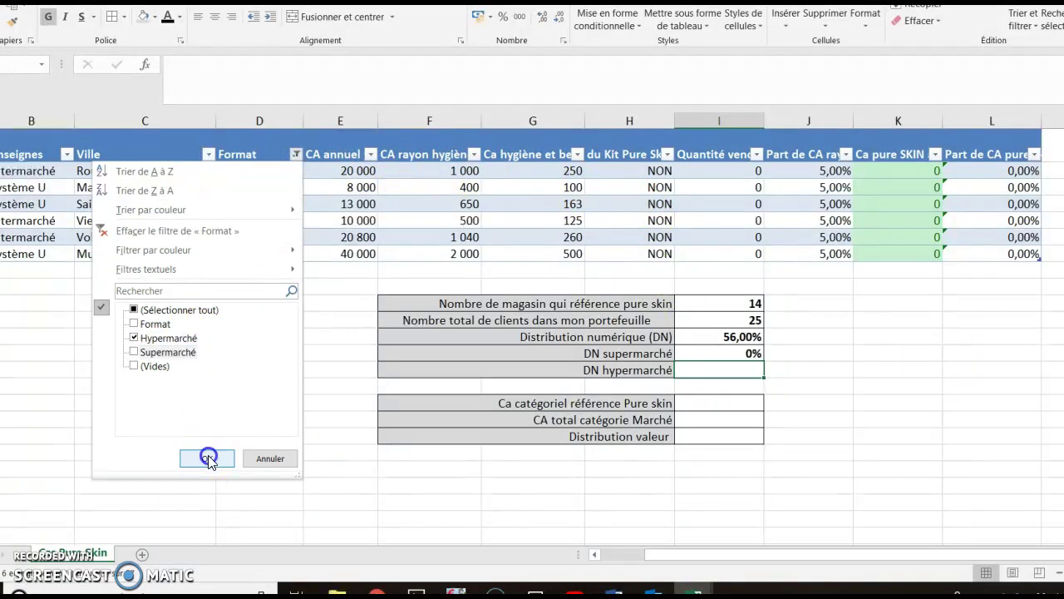
left_click(208, 458)
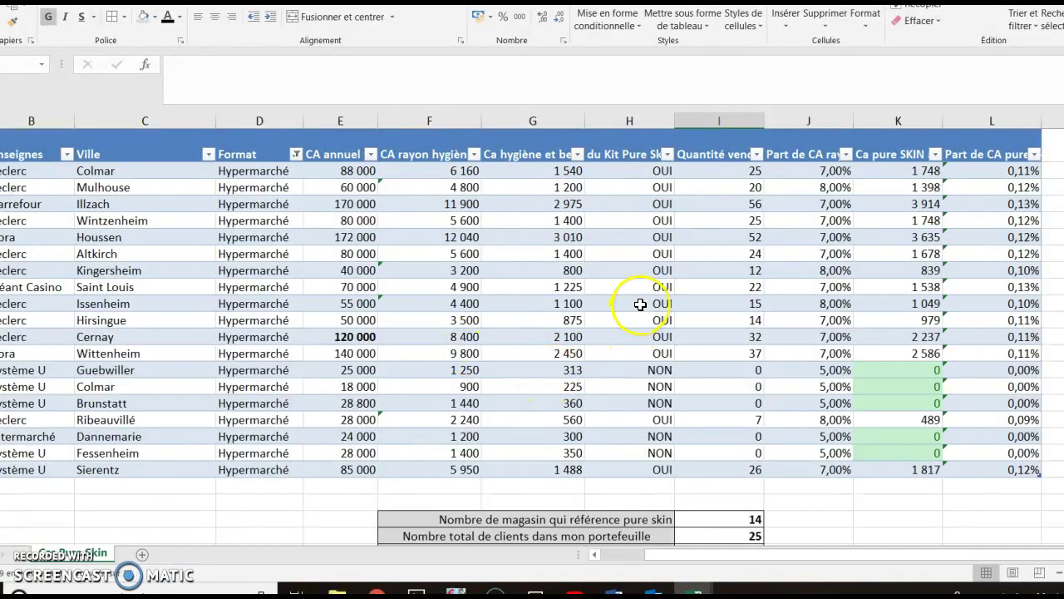
- Filter column H to OUI and select the values to count 14 referencing hypermarkets
left_click(666, 155)
left_click(509, 323)
left_click(580, 457)
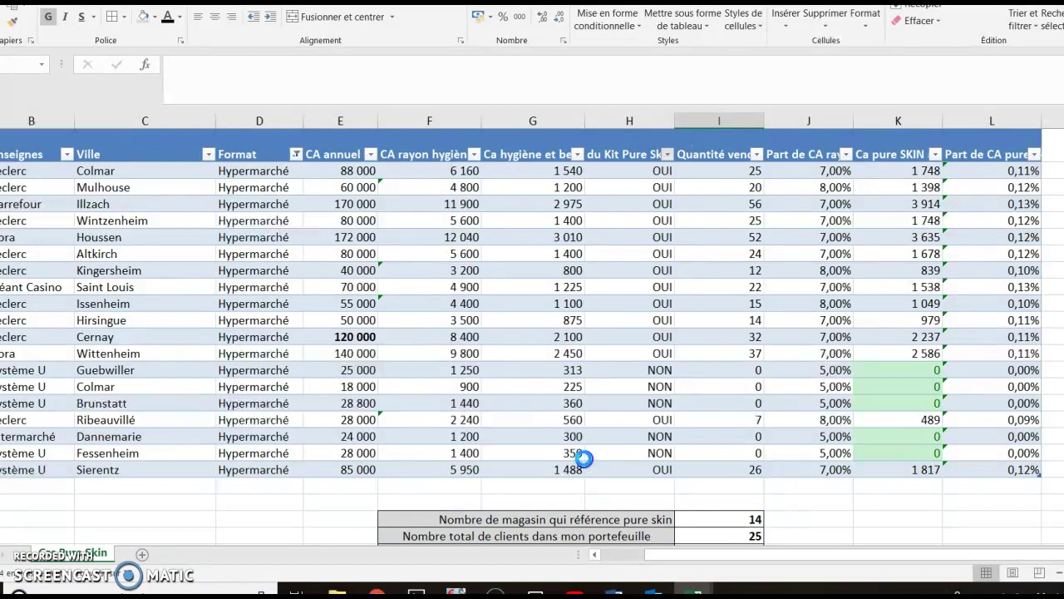
left_click(664, 386)
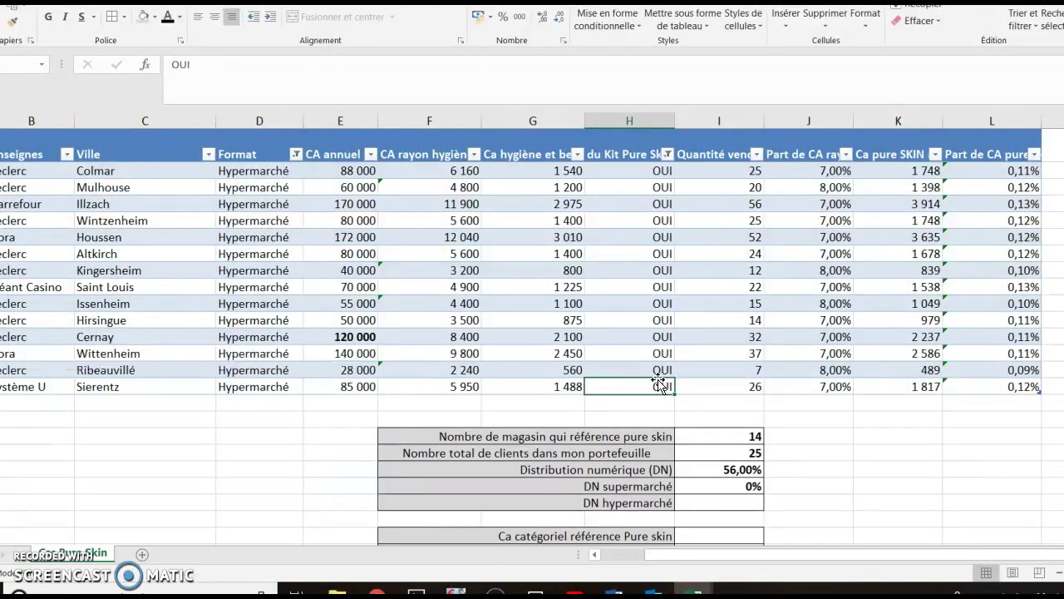
left_click_drag(653, 384, 634, 173)
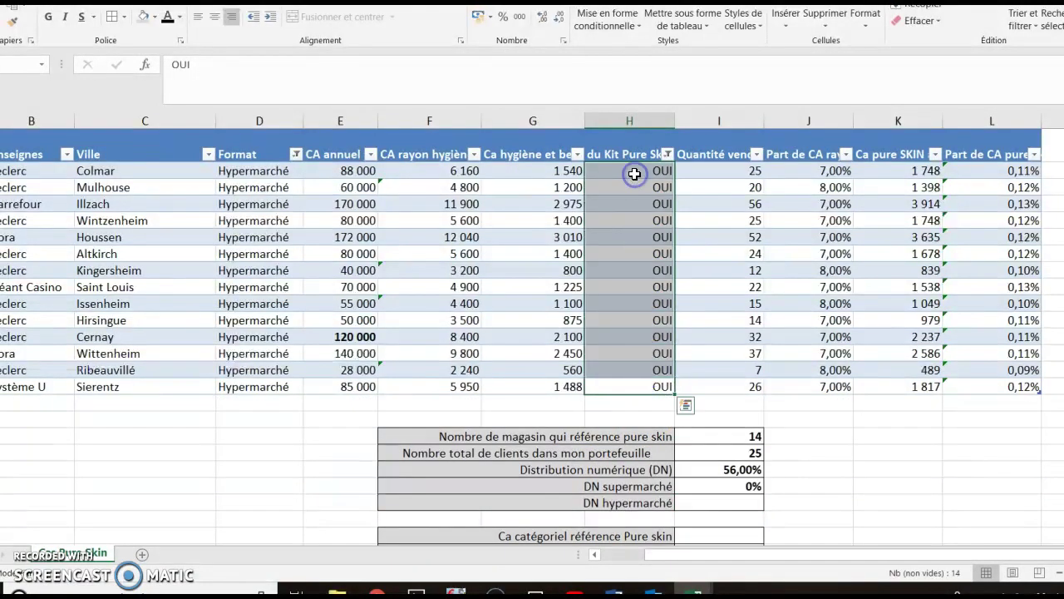
- Re-include NON stores and select column H to count all 19 hypermarkets
left_click(668, 153)
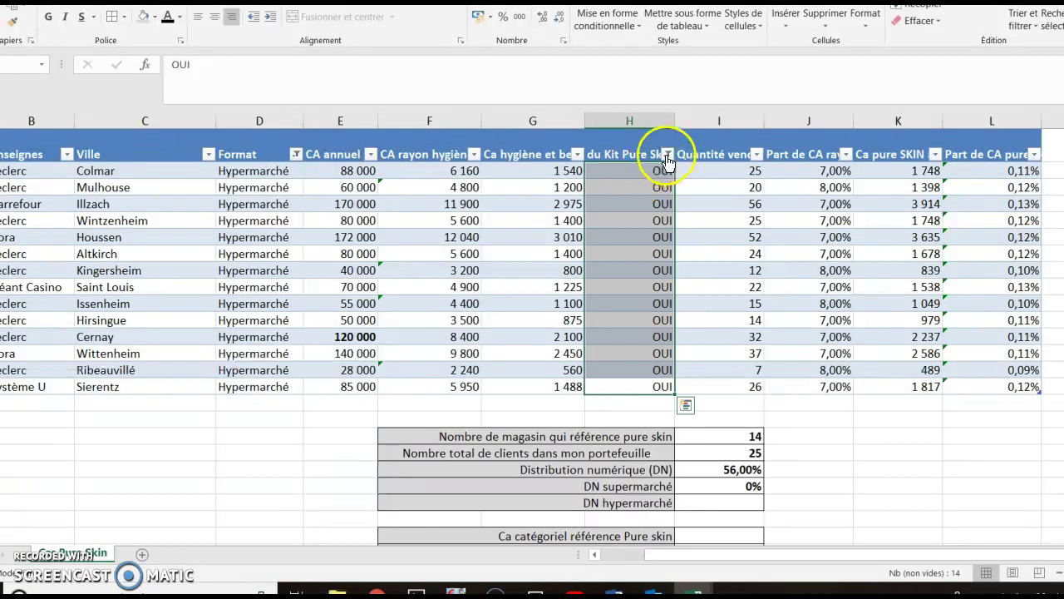
left_click(509, 323)
left_click(572, 457)
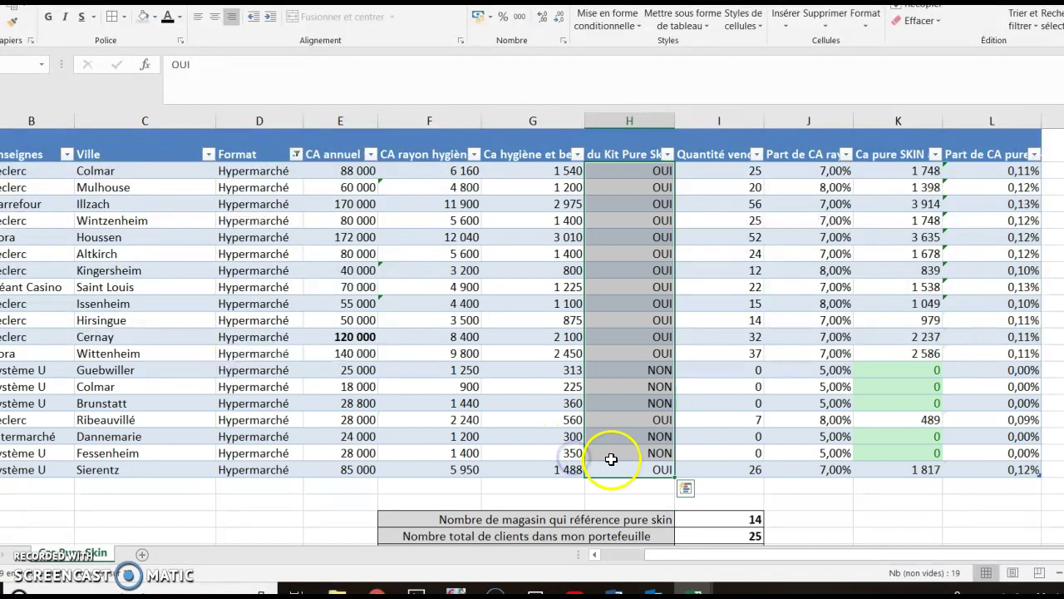
left_click(637, 484)
left_click_drag(637, 472, 635, 174)
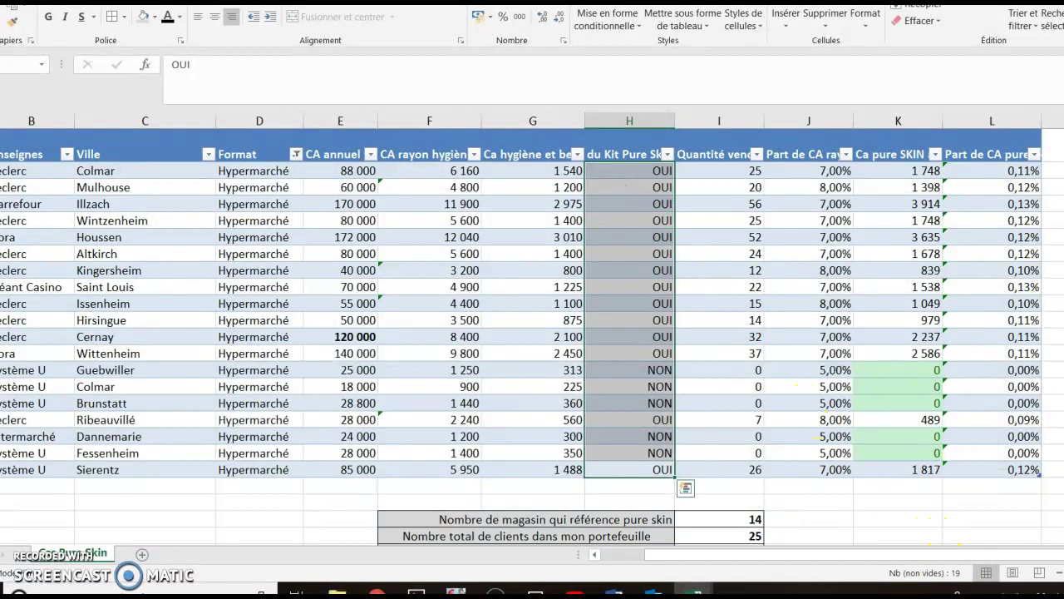
scroll(532, 333, "down", 3)
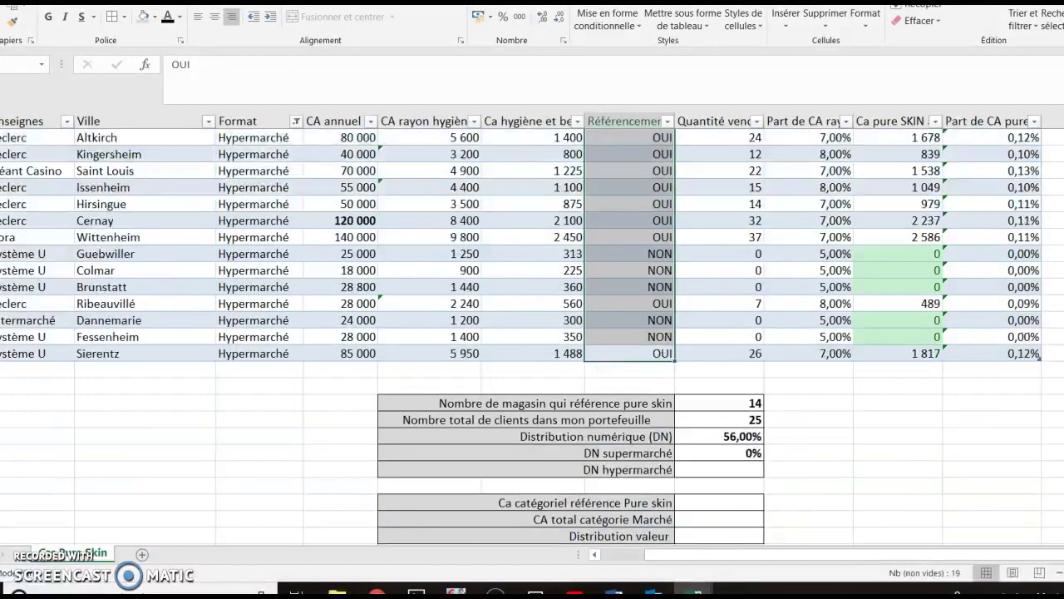
- Enter =14/19 in the DN hypermarché cell, giving 73,68%
left_click(727, 468)
type("=")
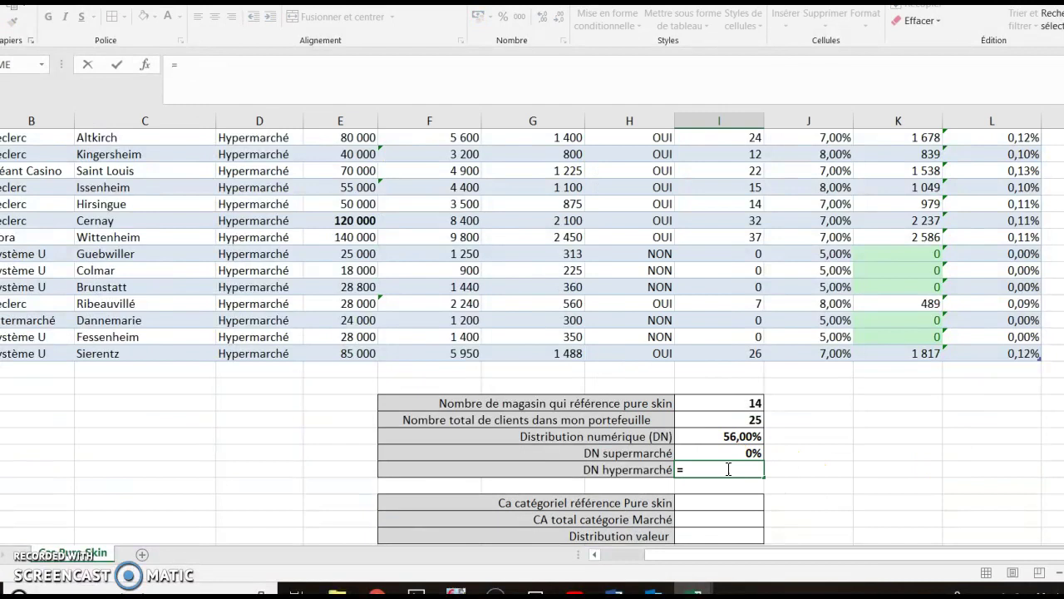
type("19")
key("Return")
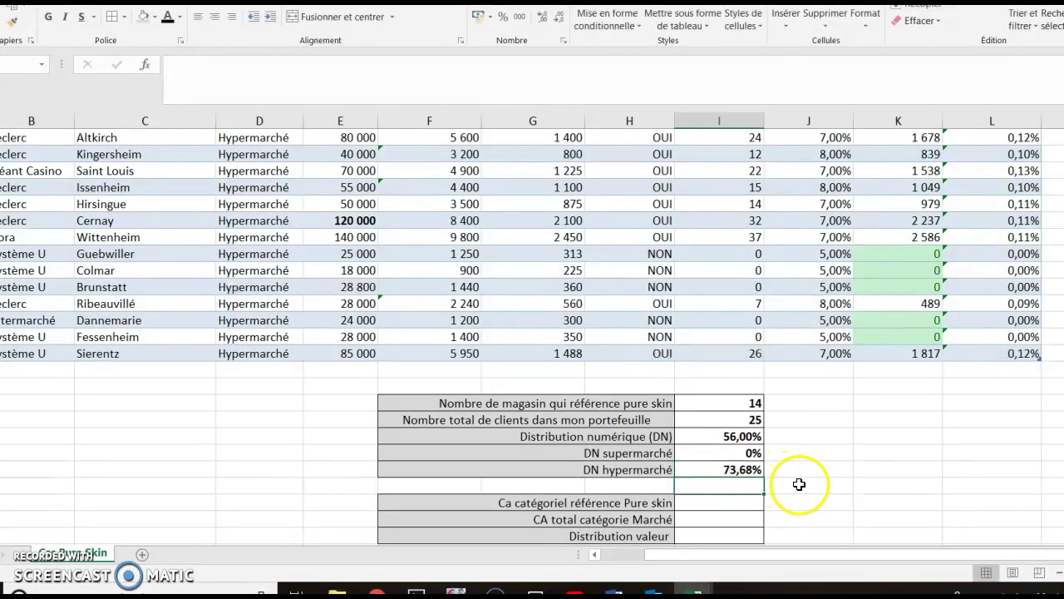
left_click(791, 480)
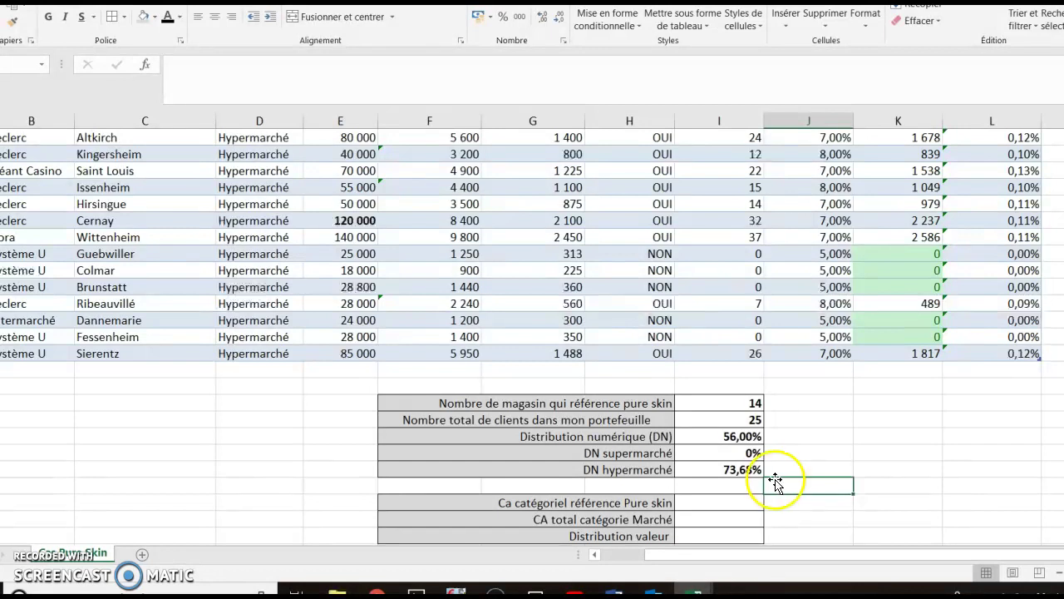
- Inspect the CA rayon hygiène and referencing column filters, leaving them unchanged
left_click(725, 499)
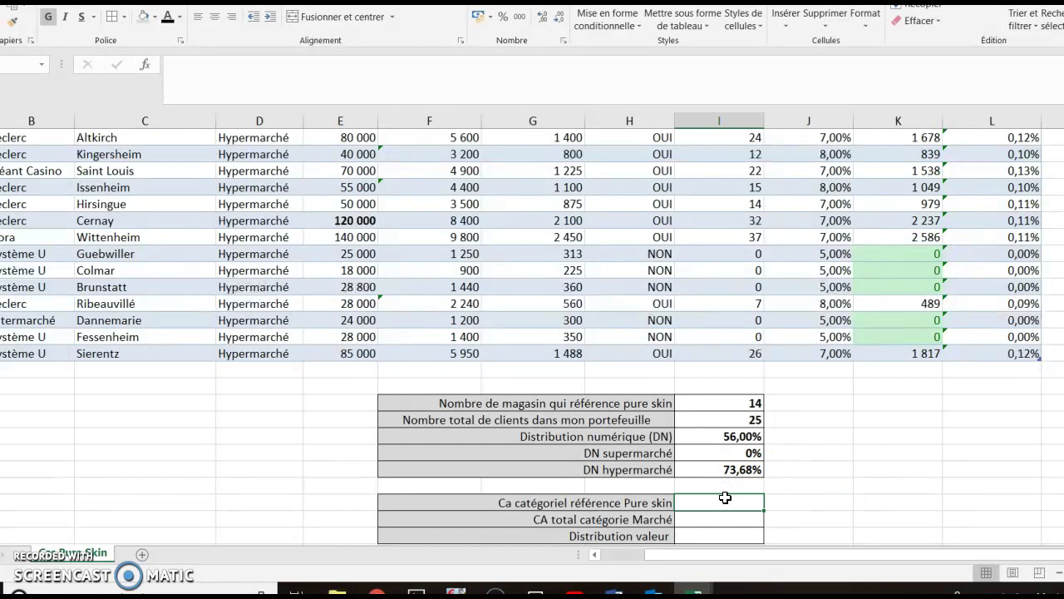
left_click(522, 406)
scroll(532, 332, "up", 1)
scroll(533, 332, "up", 1)
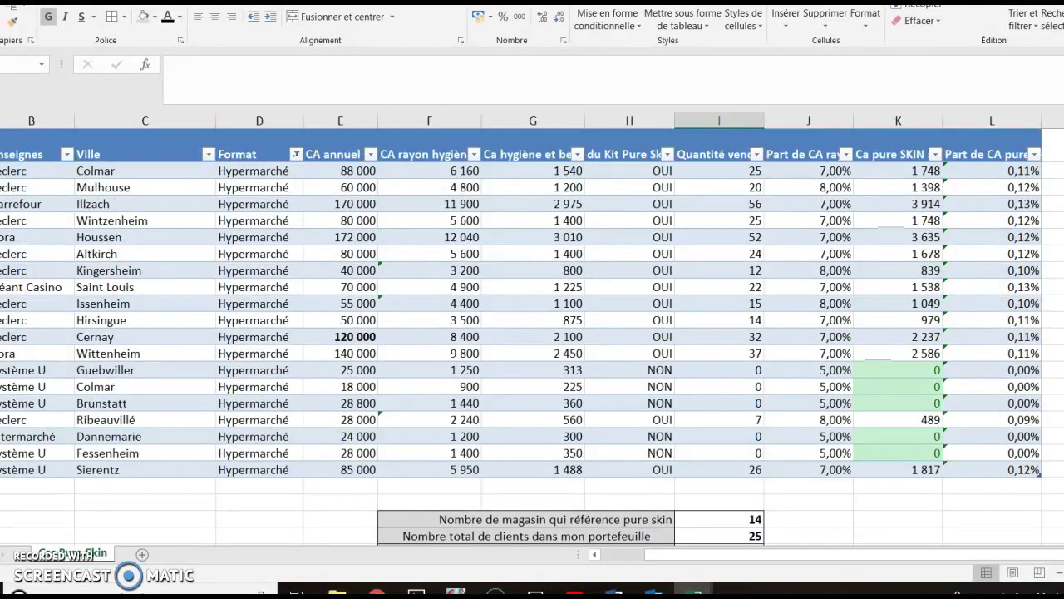
left_click(474, 155)
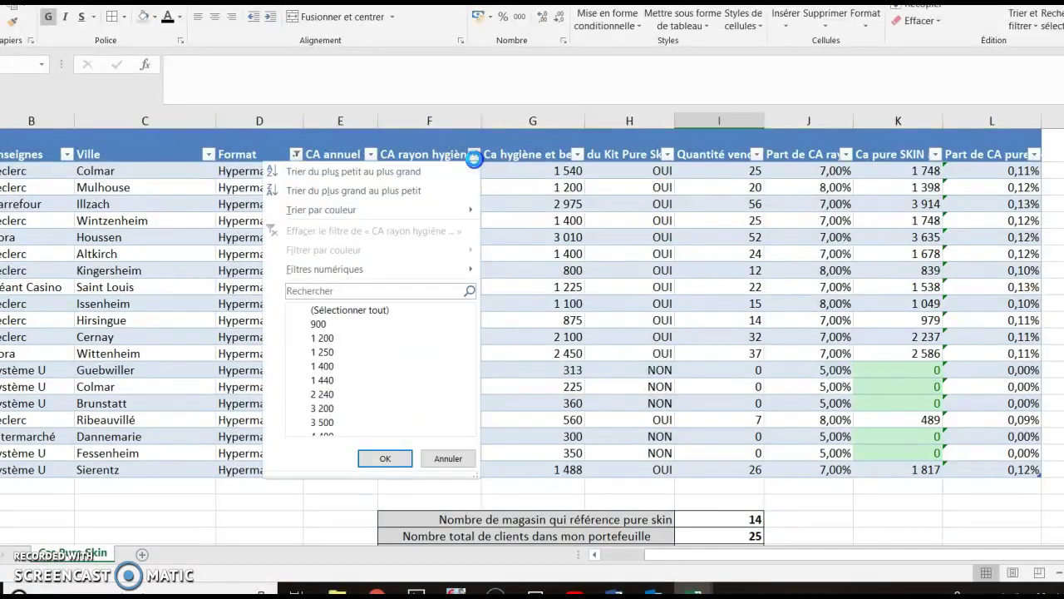
left_click(668, 156)
left_click(668, 156)
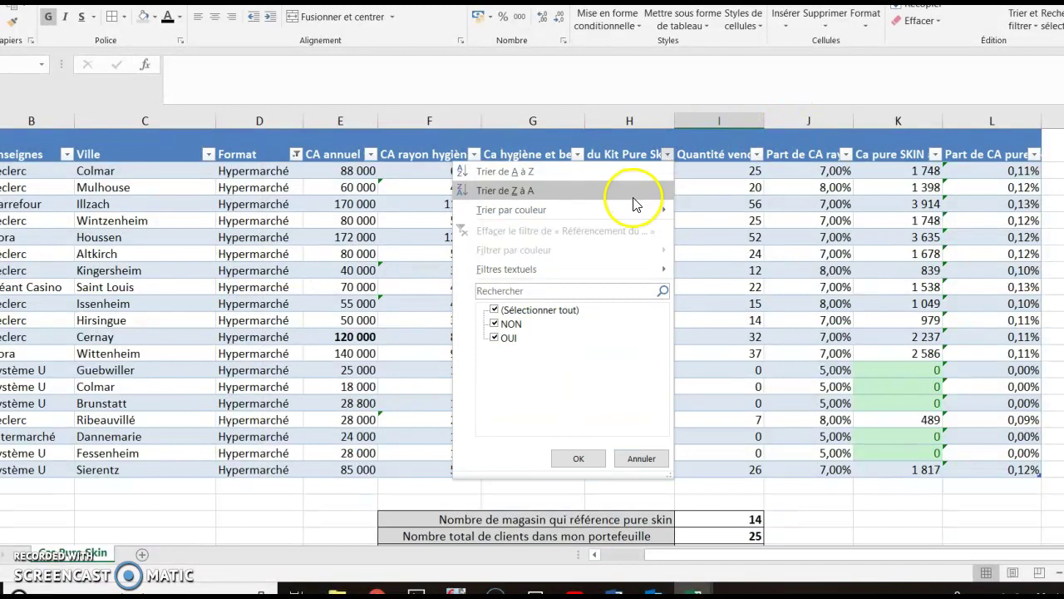
left_click(669, 154)
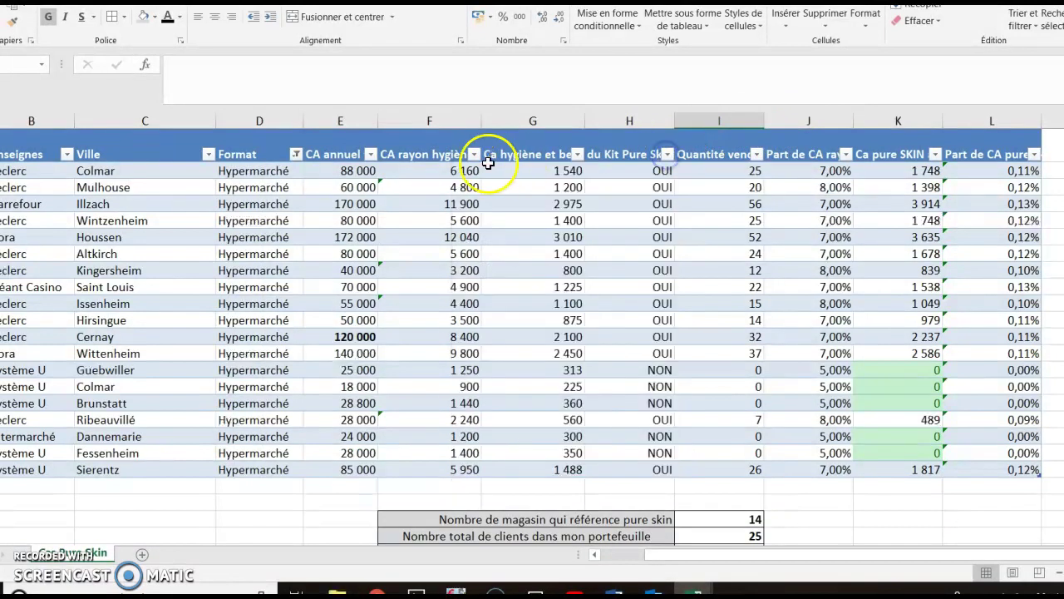
- Re-include Supermarché stores in the Format filter alongside hypermarkets
left_click(295, 153)
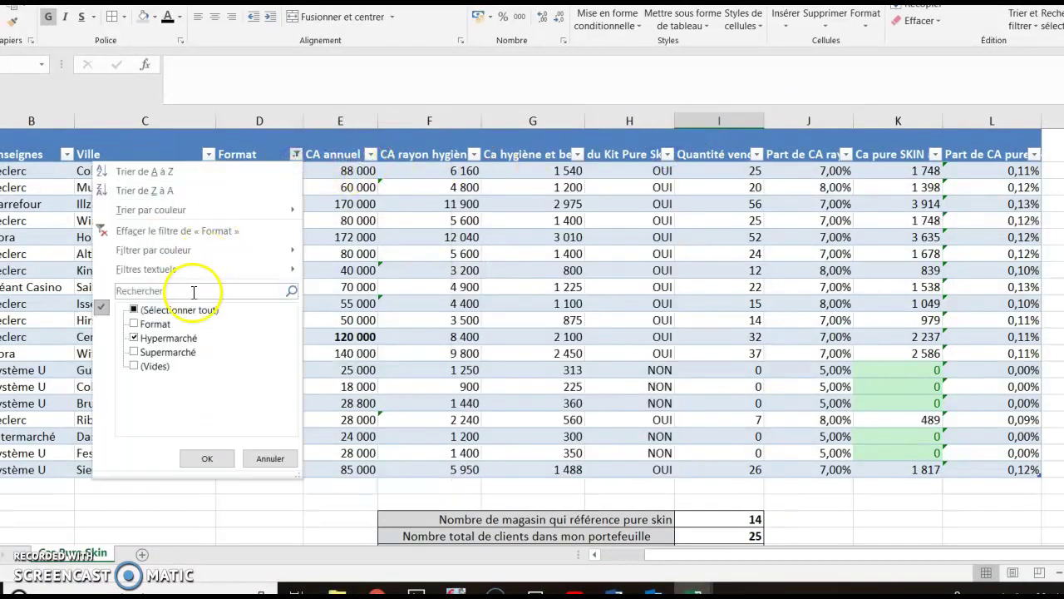
left_click(158, 324)
left_click(167, 352)
left_click(207, 458)
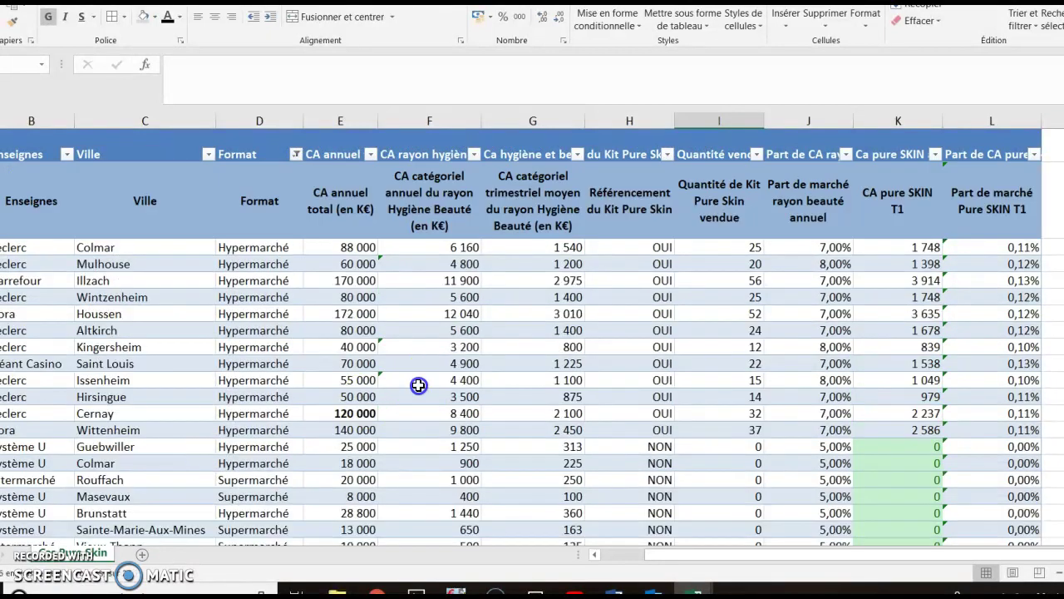
left_click(418, 385)
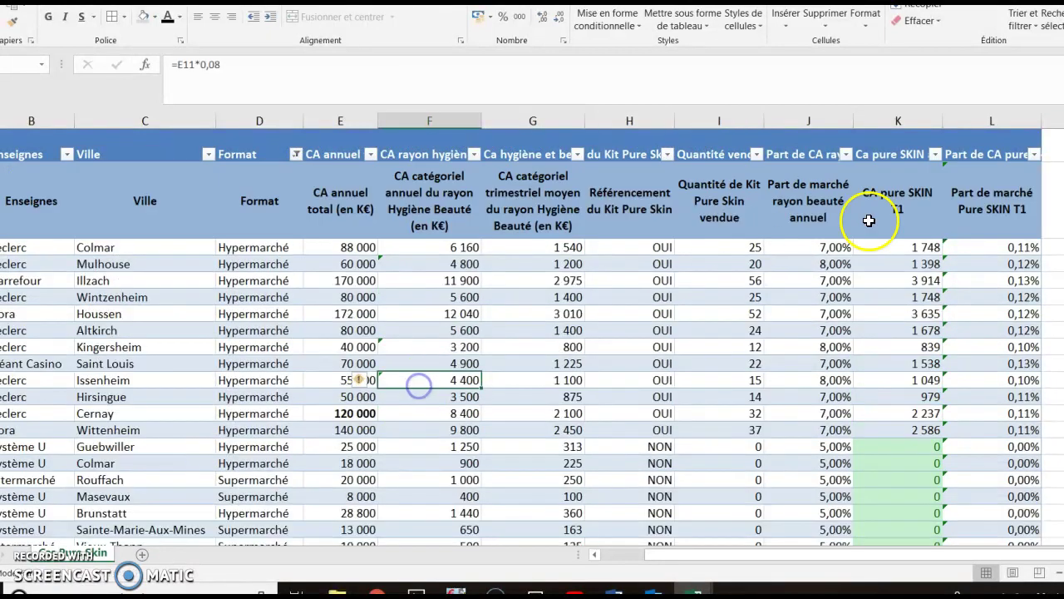
- Filter column H to exclude NON, keeping only Pure Skin referencing stores
left_click(668, 155)
left_click(515, 325)
left_click(580, 458)
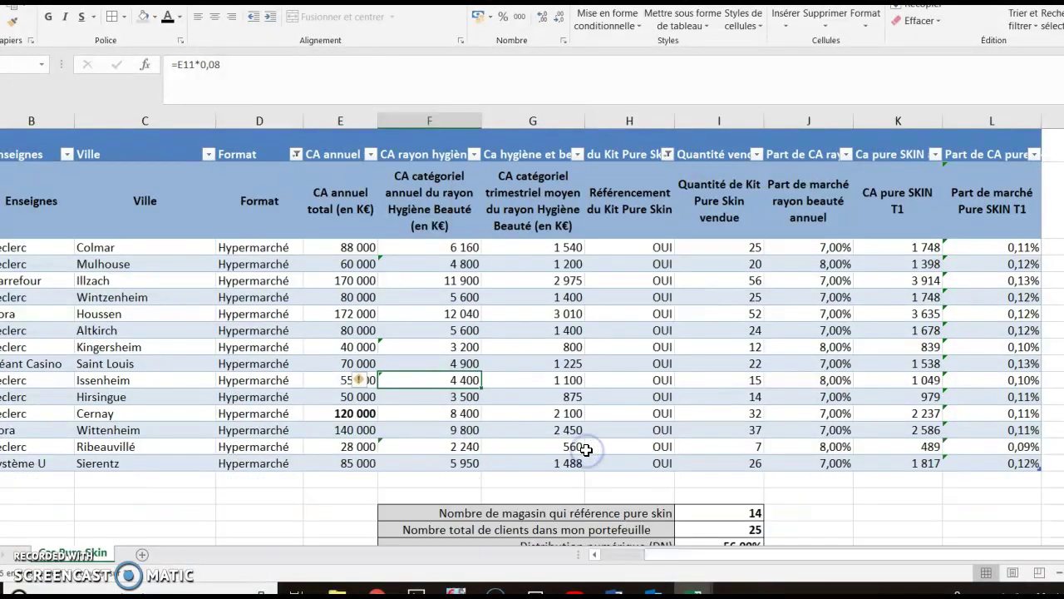
left_click(713, 313)
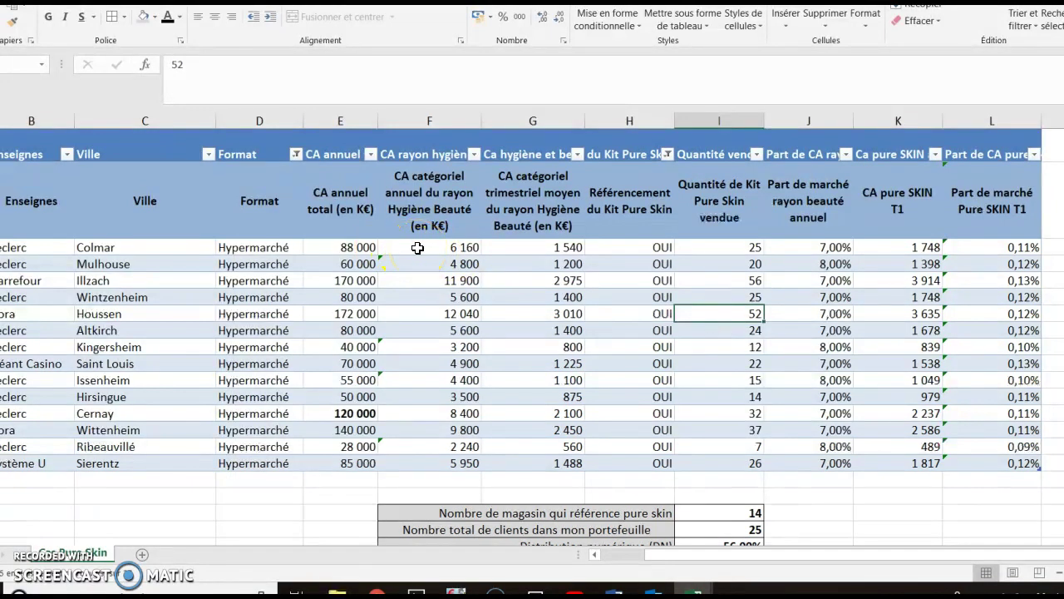
- Confirm F3's hygiene revenue formula and select F3:F16 to read their sum
double_click(417, 248)
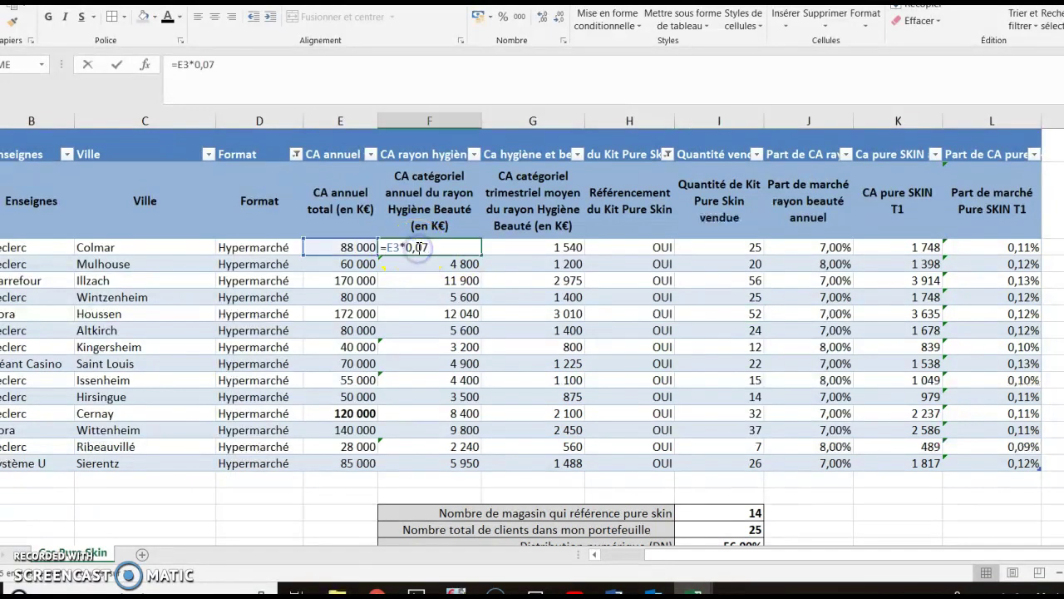
left_click(501, 283)
left_click(452, 248)
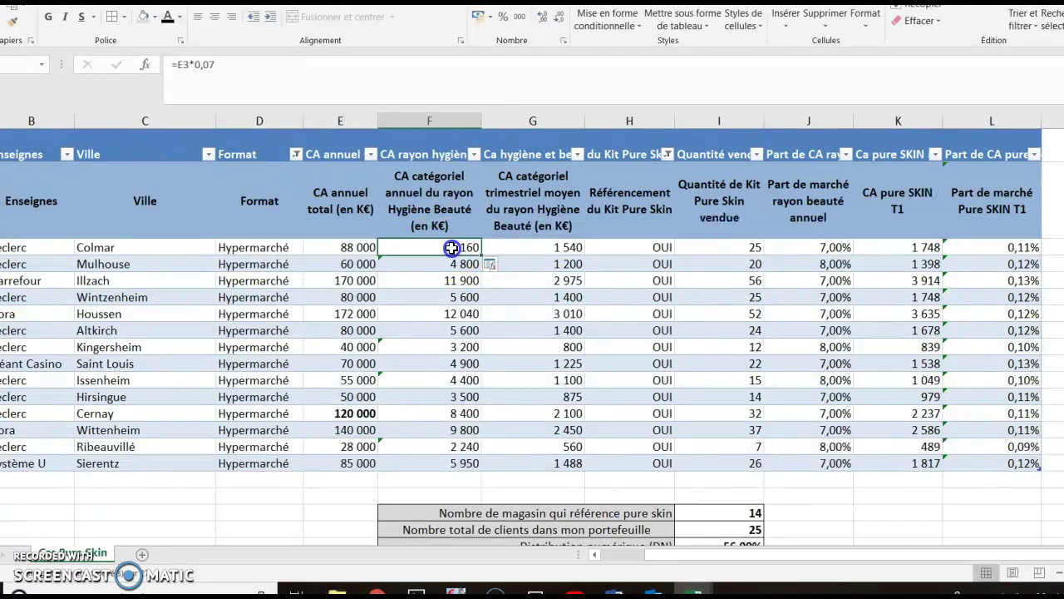
left_click_drag(451, 248, 471, 458)
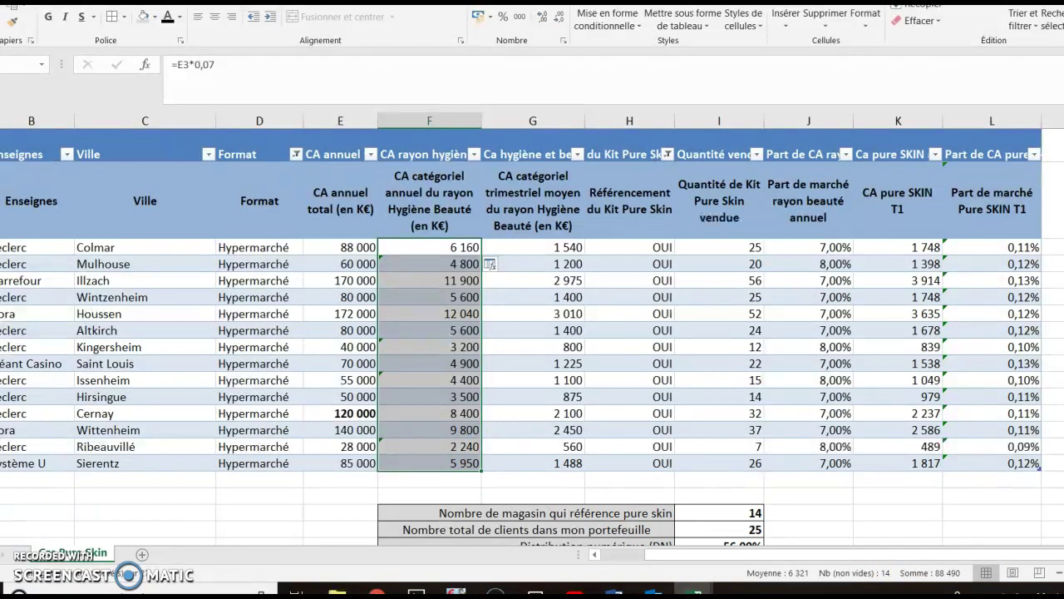
- Enter 88490 as the Ca catégoriel référence Pure skin value
scroll(532, 333, "down", 1)
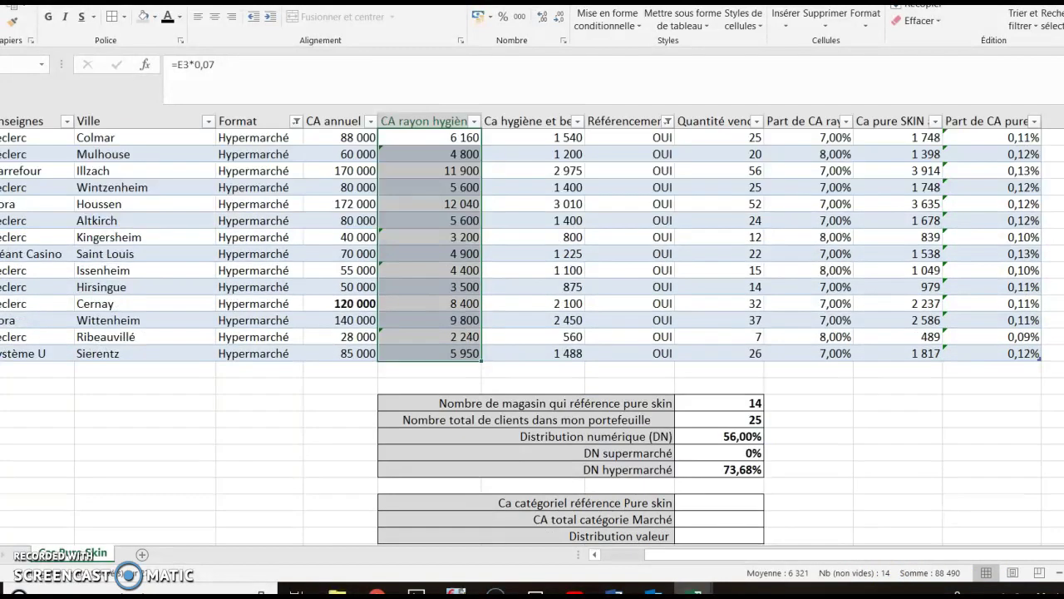
left_click(690, 504)
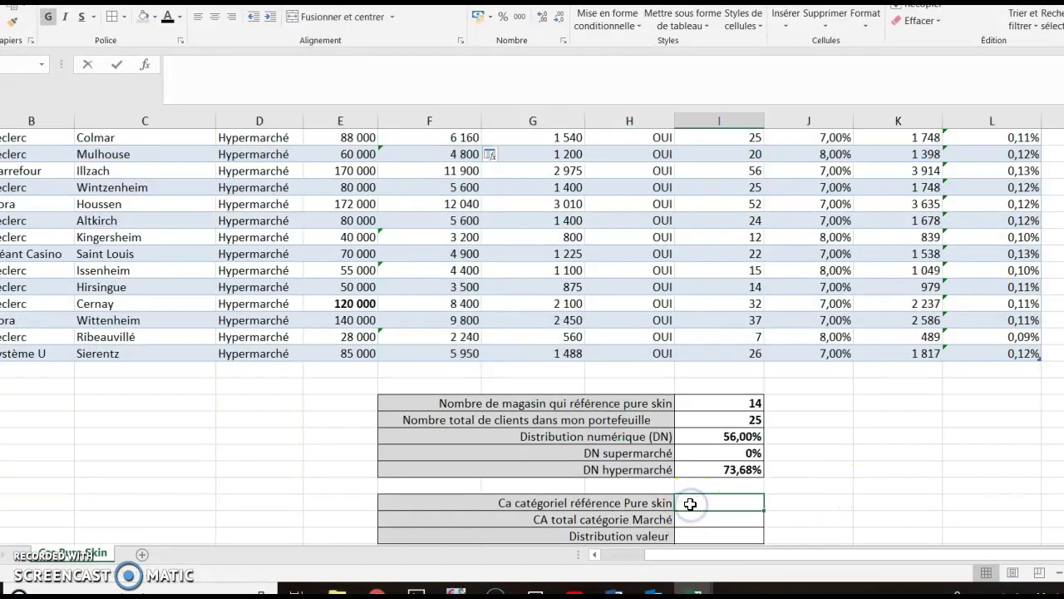
type("88490")
key("Return")
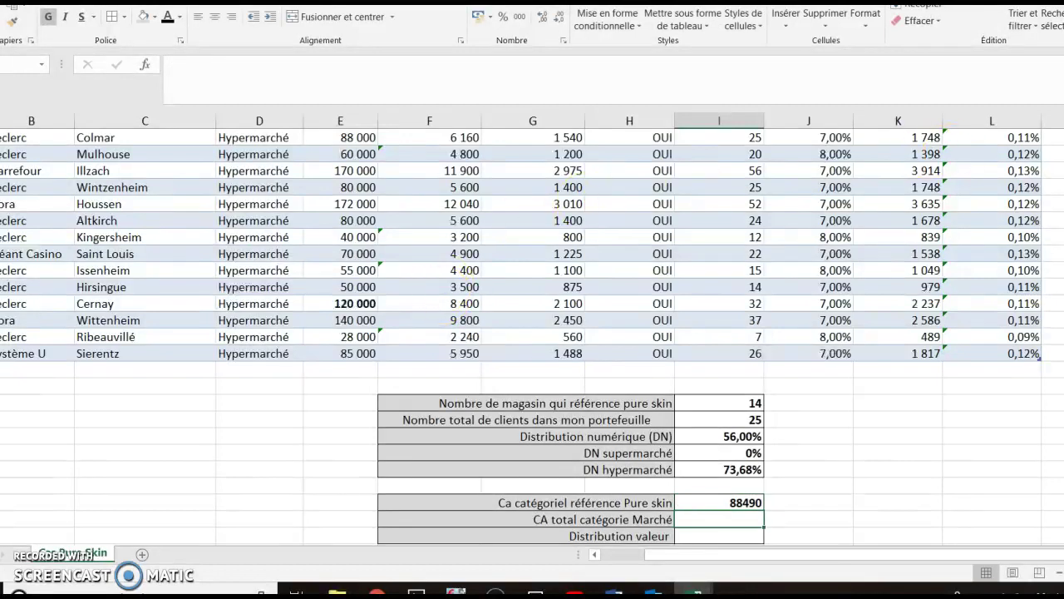
scroll(532, 250, "up", 1)
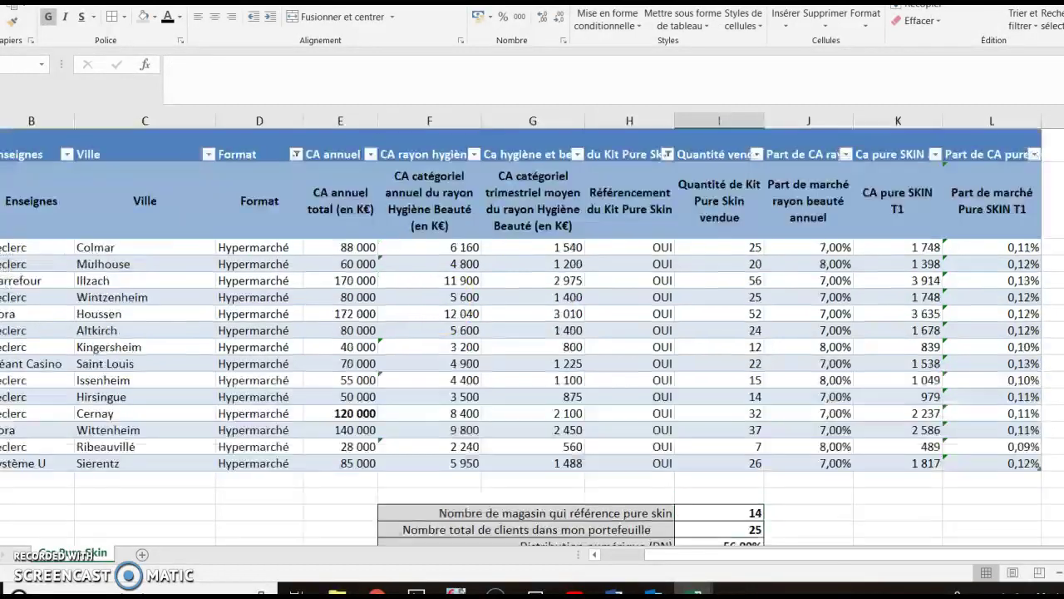
- Re-include NON stores in the referencing filter so all 25 stores show
left_click(370, 154)
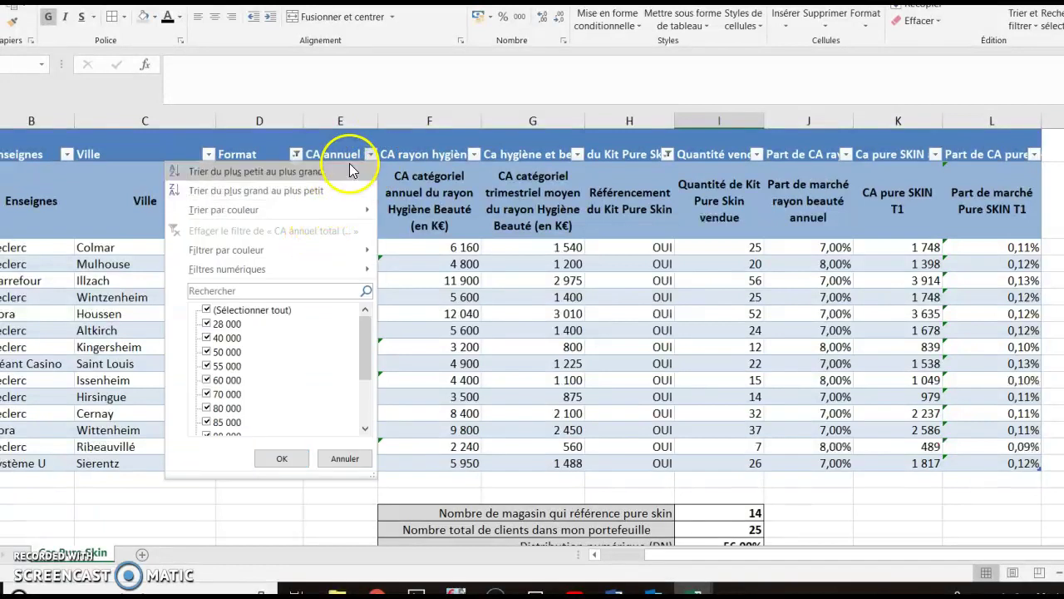
left_click(423, 146)
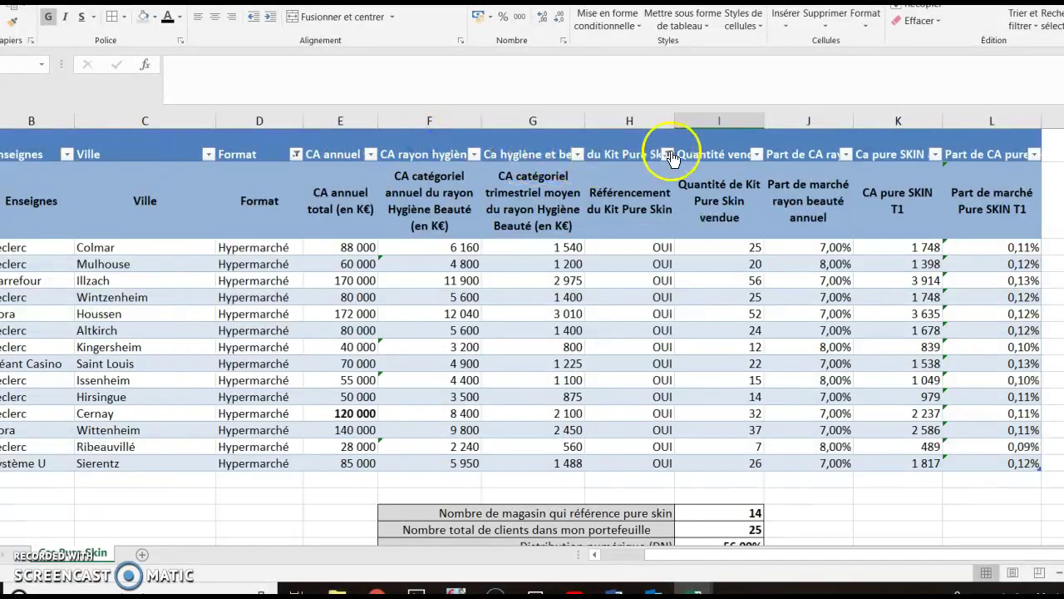
left_click(667, 155)
left_click(512, 324)
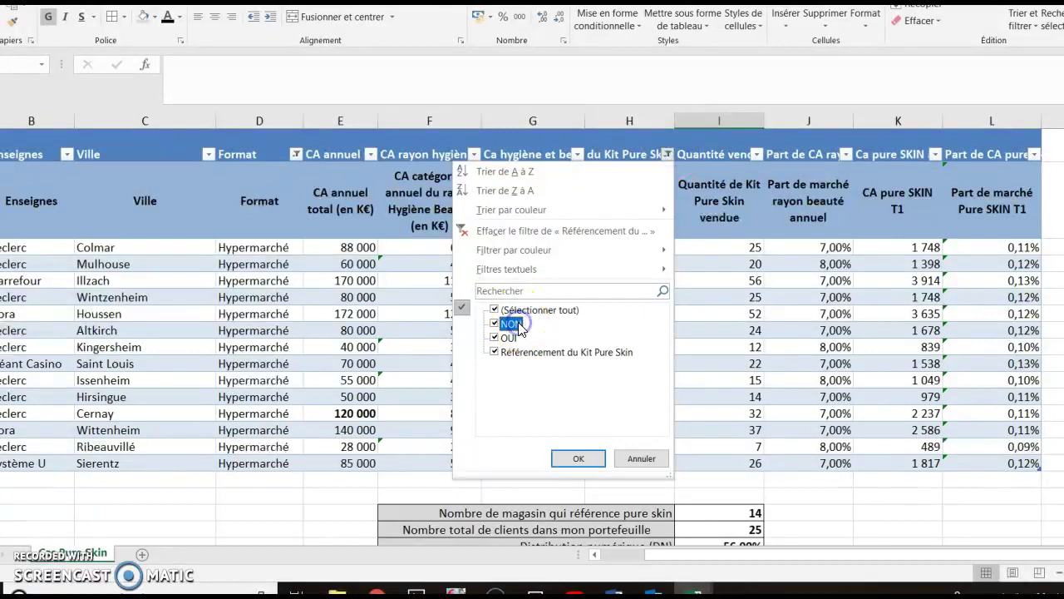
left_click(578, 458)
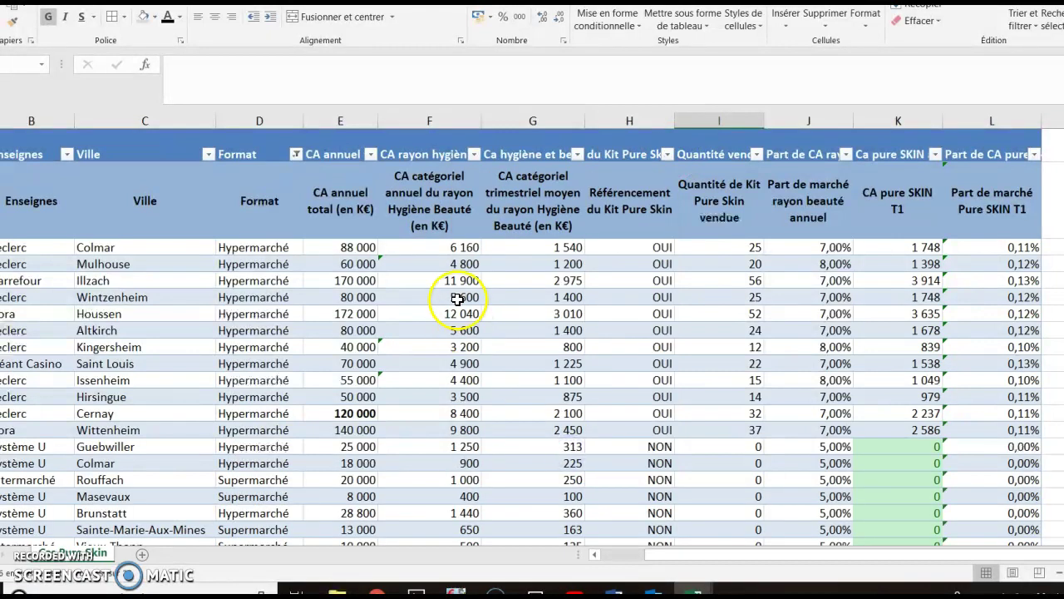
- Sum the CA rayon hygiène column and enter 100270 as CA total catégorie Marché
mouse_move(444, 243)
left_mouse_down()
mouse_move(427, 546)
mouse_move(420, 499)
left_mouse_up()
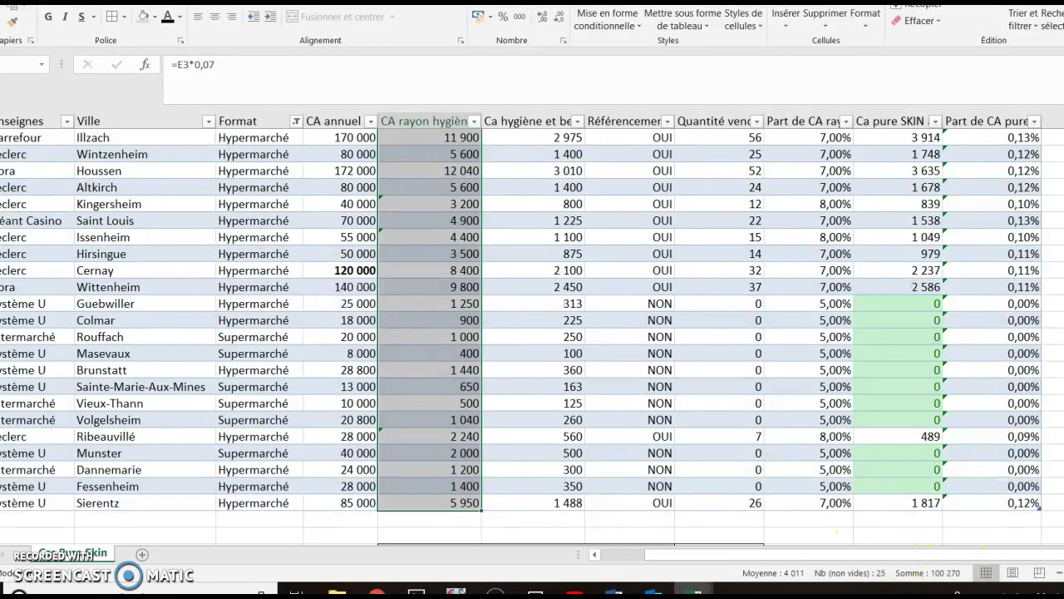
scroll(931, 532, "down", 3)
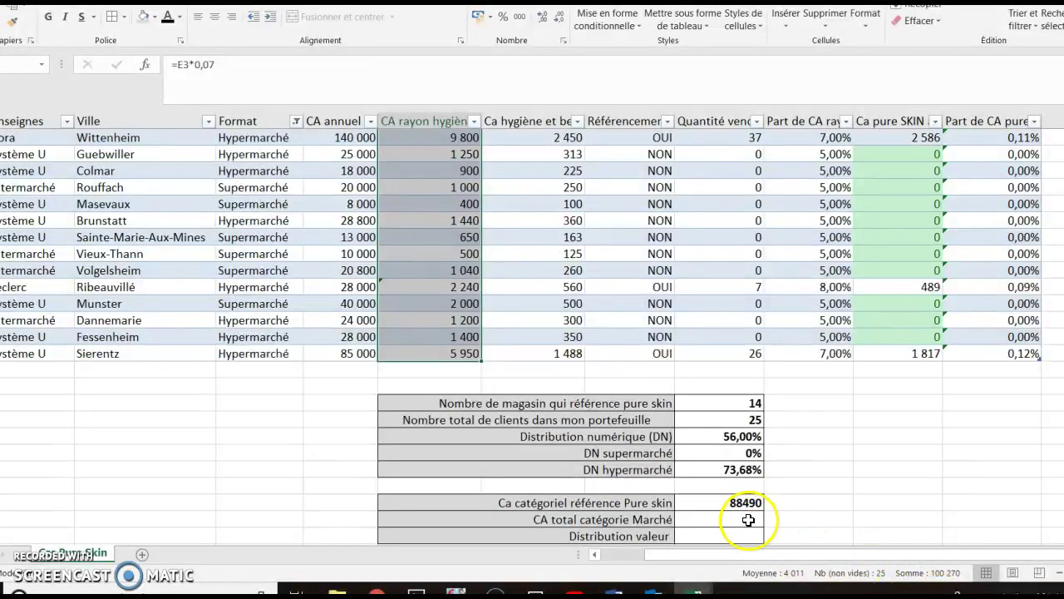
left_click(746, 520)
type("100270")
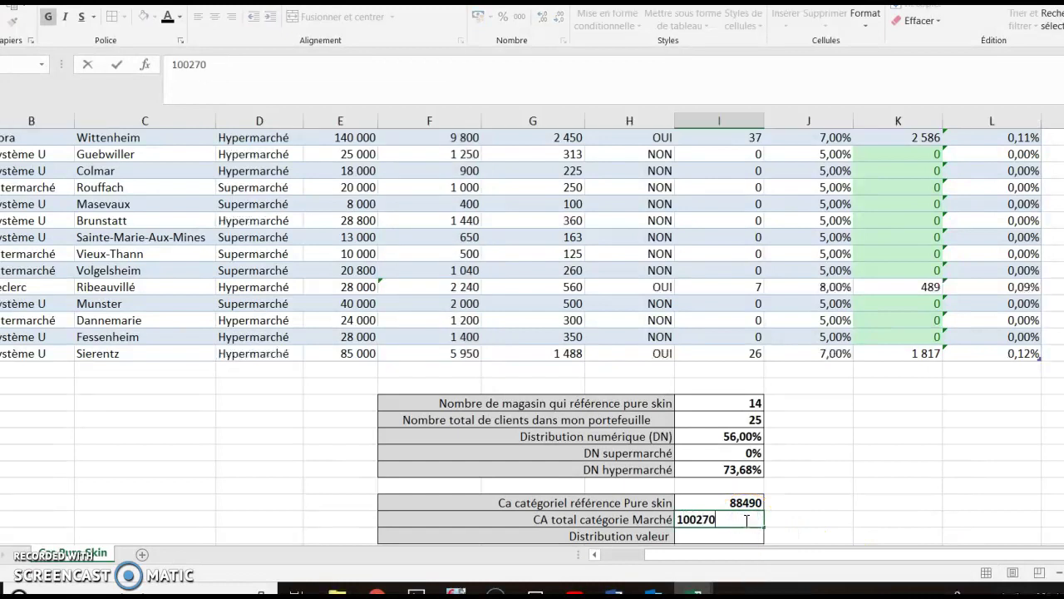
key("Return")
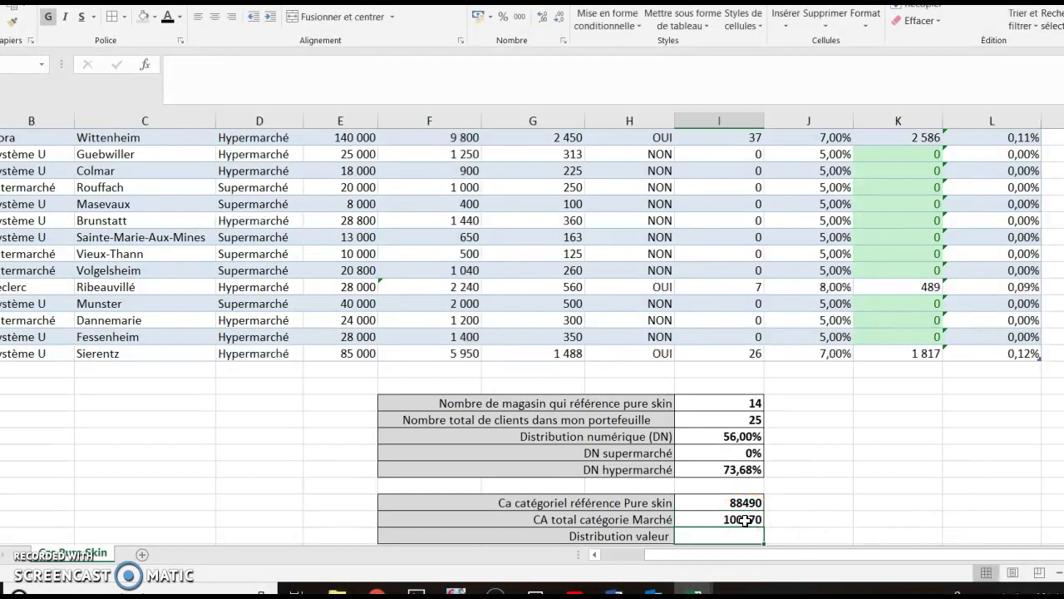
type("=")
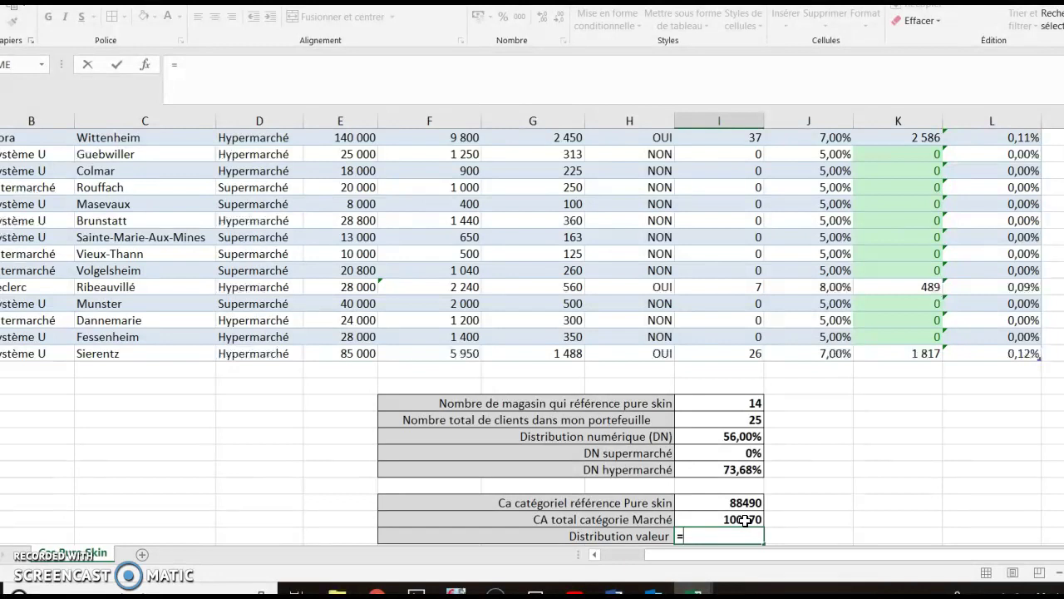
- Divide I37 (88490) by I38 (100270) in Distribution valeur, giving 0,8825
left_click(738, 500)
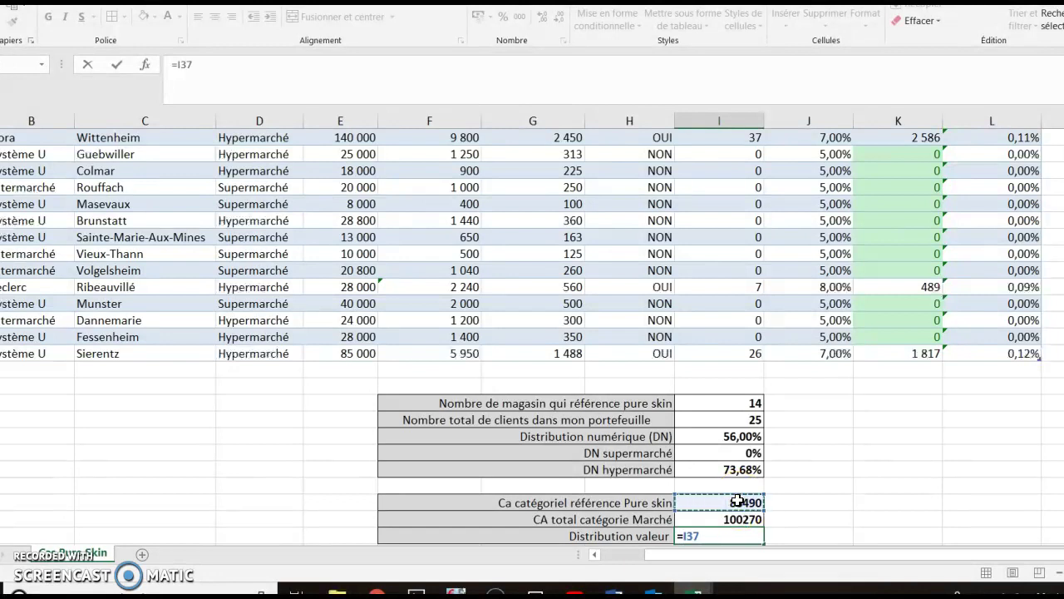
left_click(742, 514)
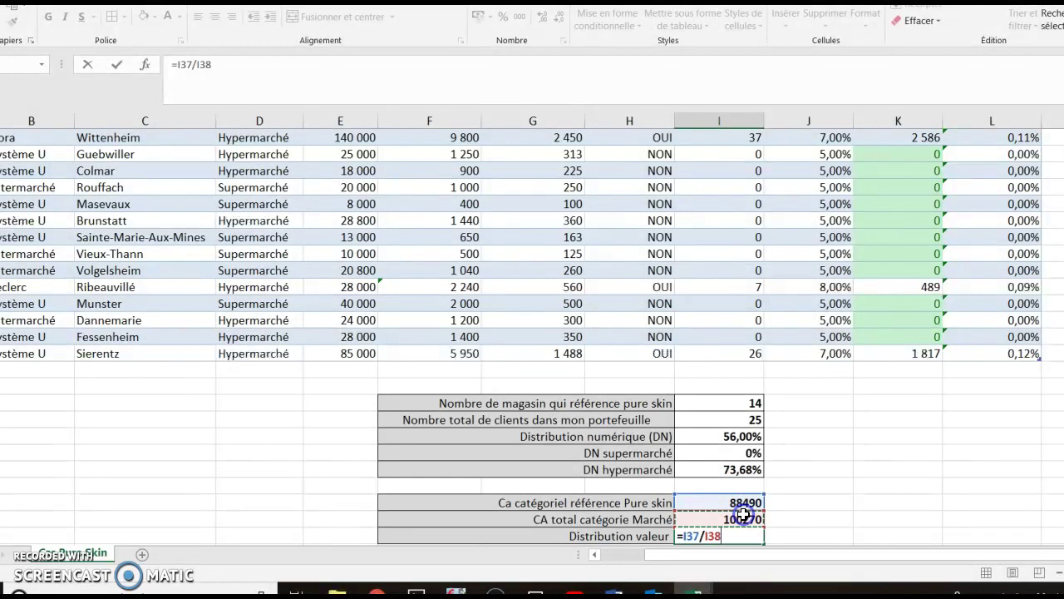
key("Return")
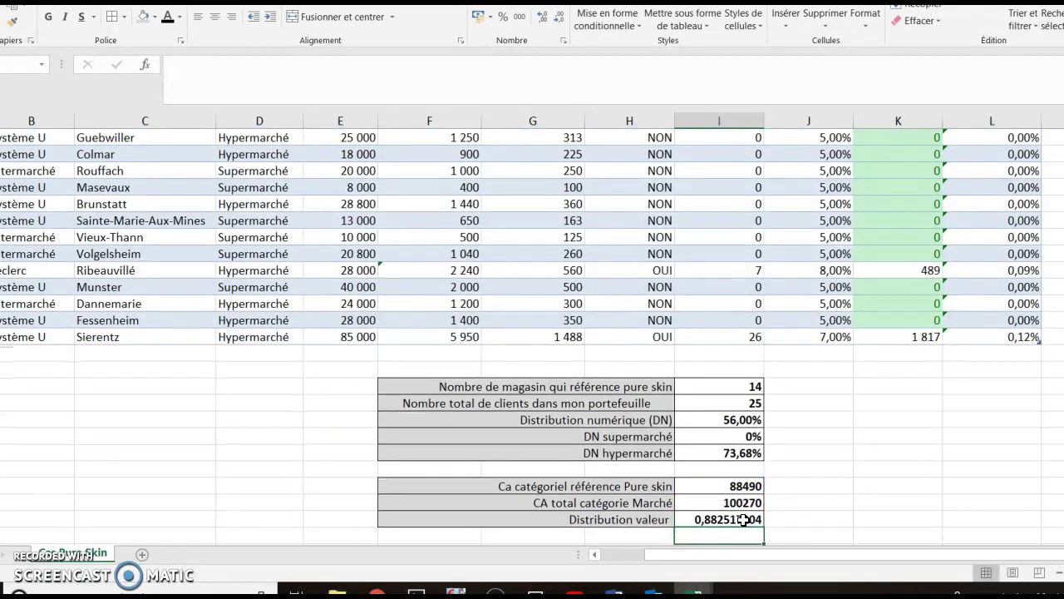
left_click(745, 518)
- Format cell I39 as Pourcentage with 2 decimals so Distribution valeur reads 88,25%
right_click(743, 519)
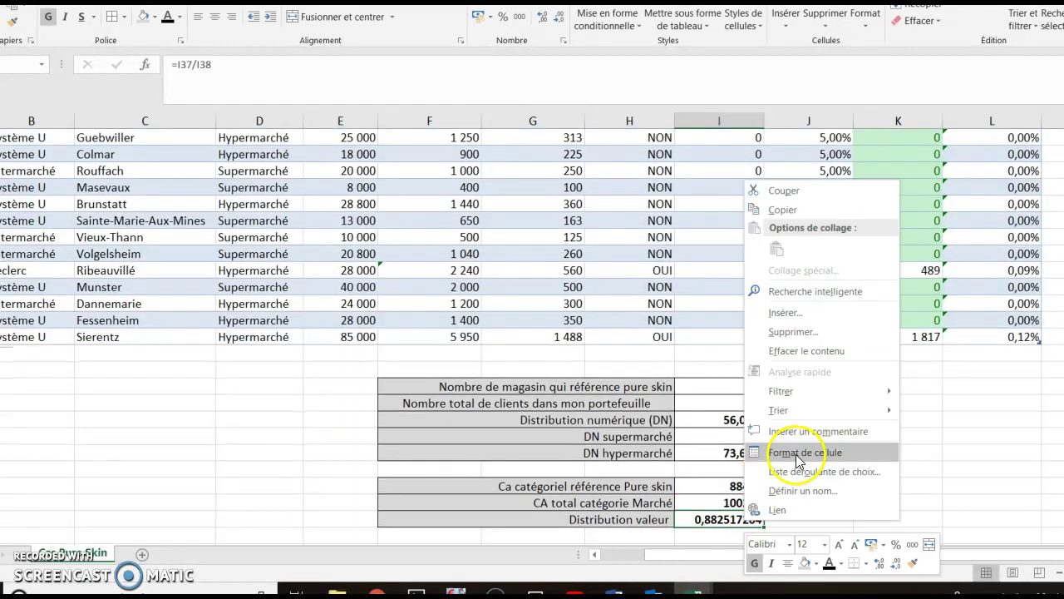
left_click(796, 455)
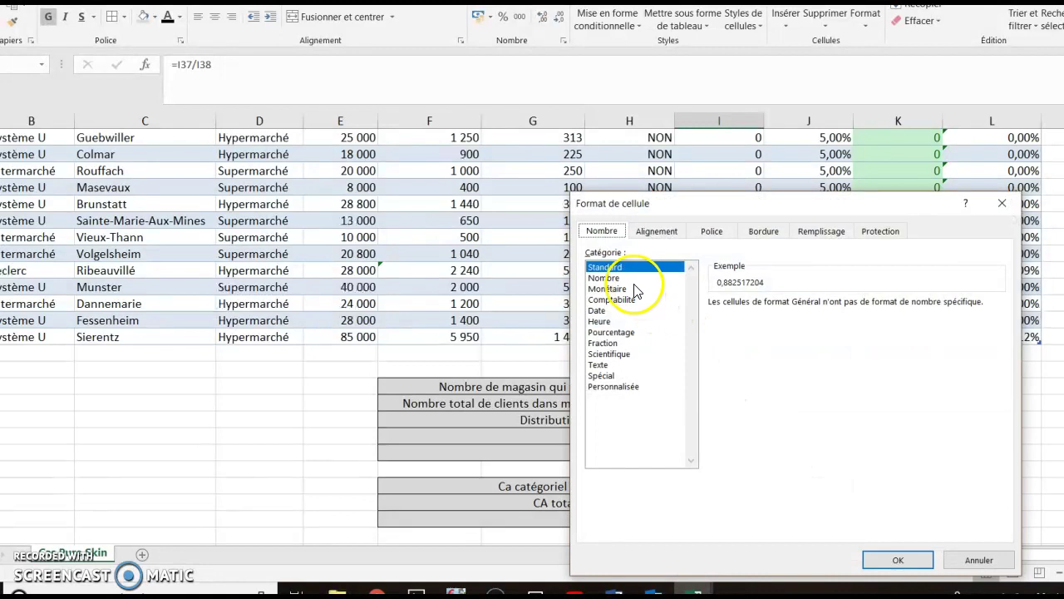
left_click(619, 332)
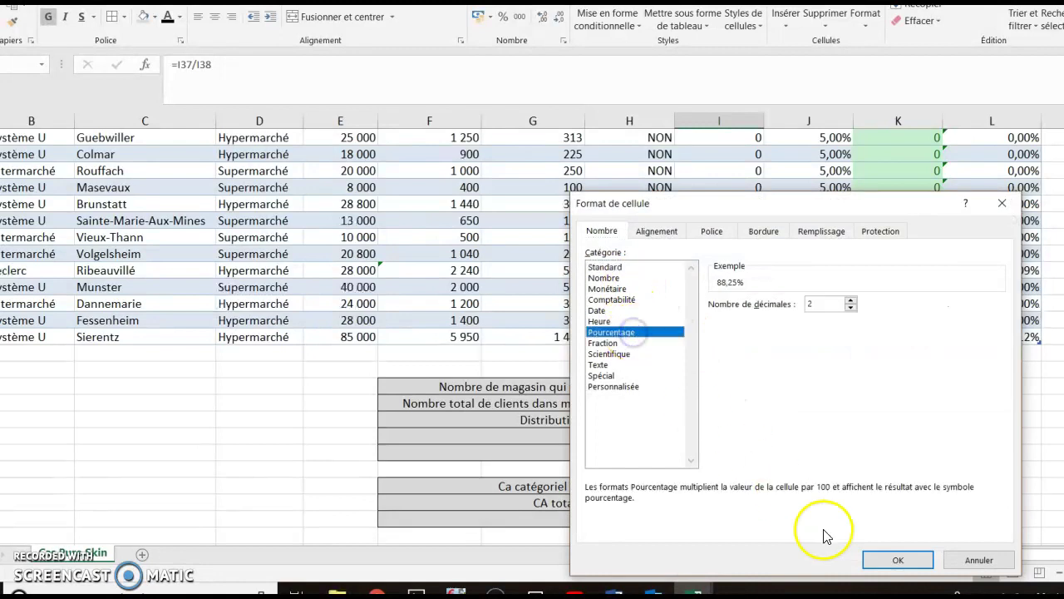
left_click(878, 562)
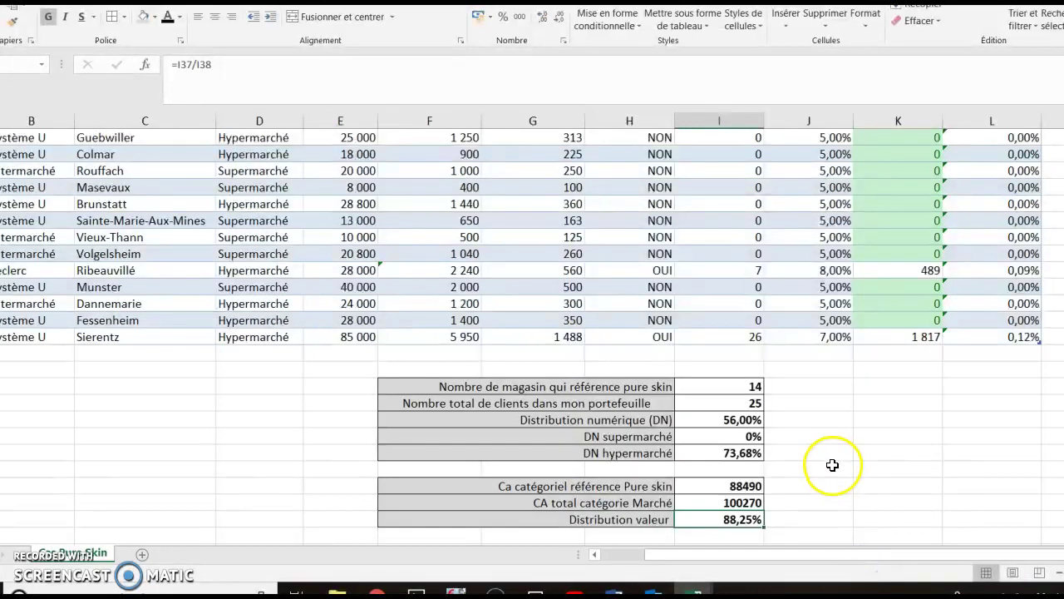
left_click(832, 465)
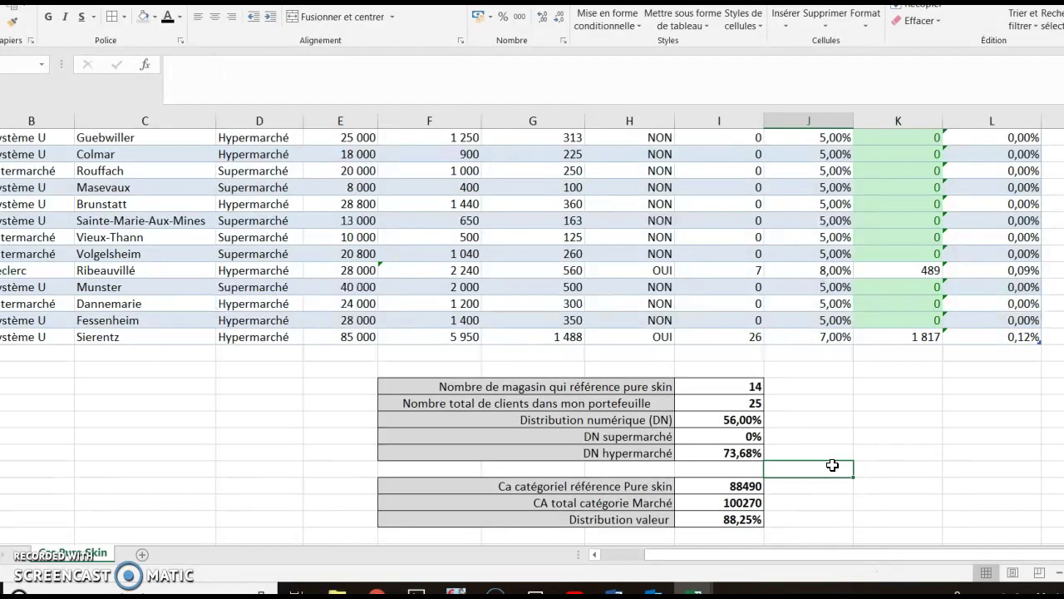